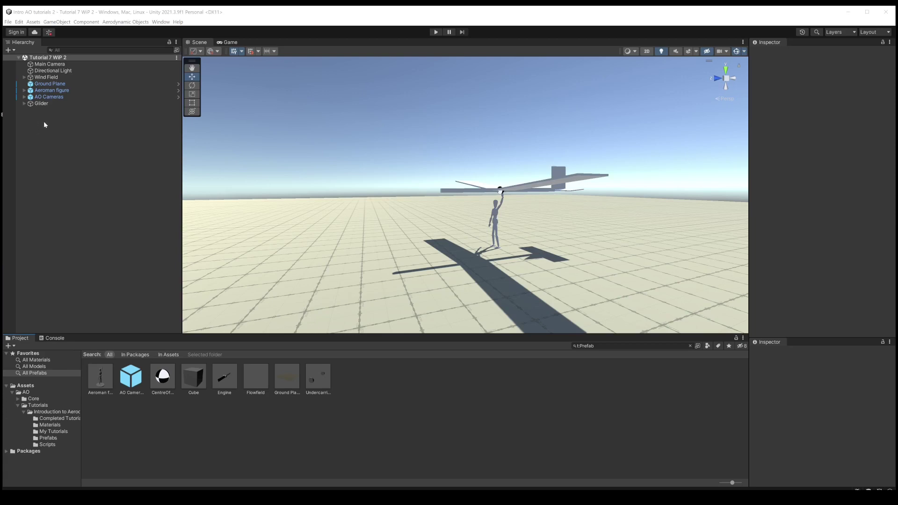
- Rename the Glider object as Aircraft
click(24, 104)
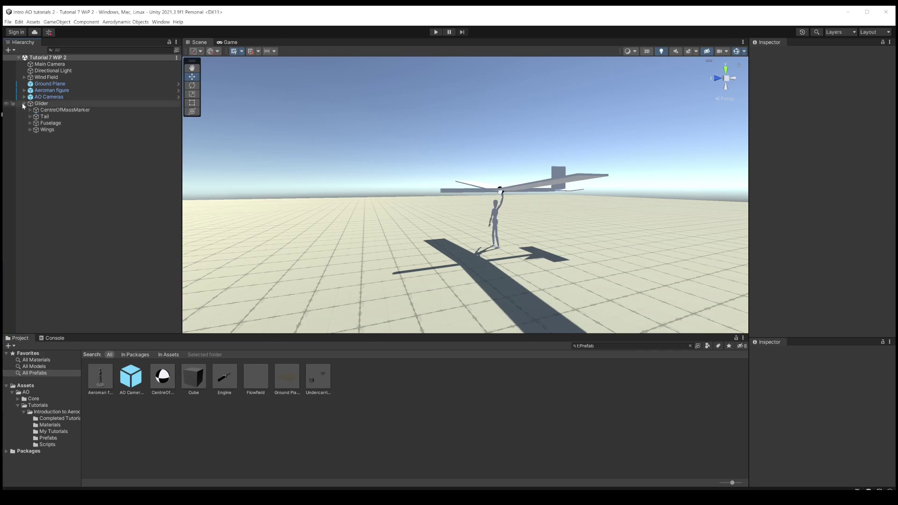
click(41, 104)
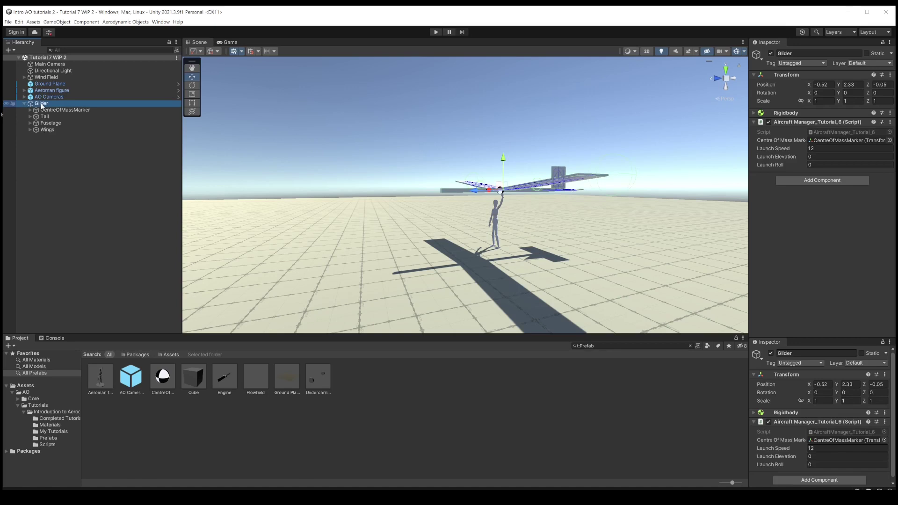
text(Ai)
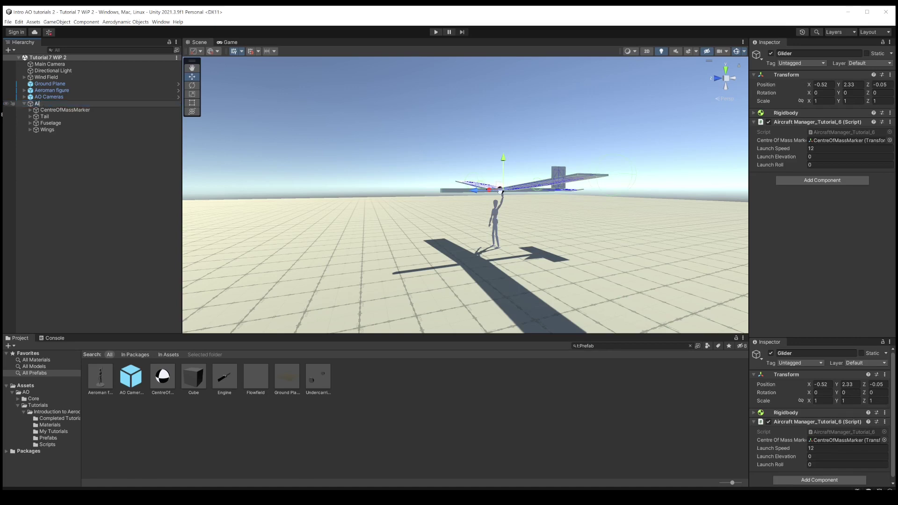
text(rcraft)
key(Return)
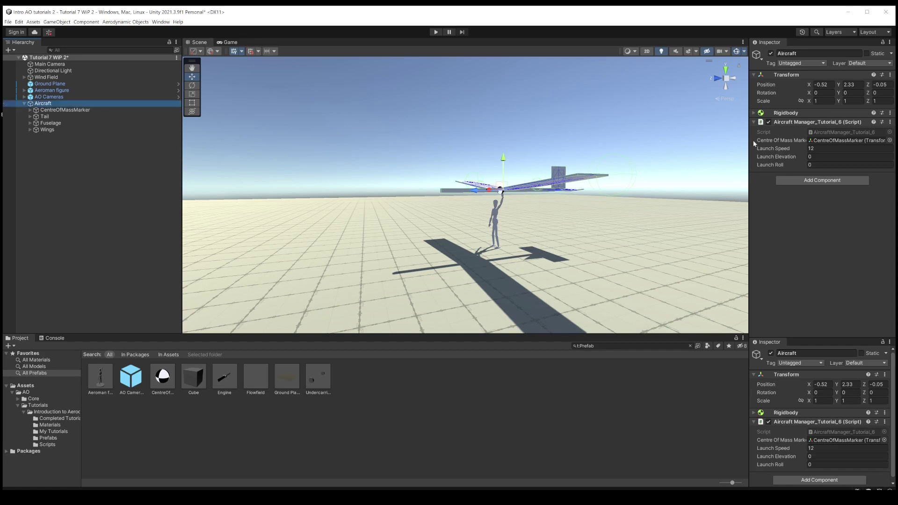
- Replace the Aircraft's Aircraft Manager_Tutorial_6 script with Aircraft Manager_Tutorial_7 and assign CentreOfMassMarker as its centre of mass marker
click(890, 123)
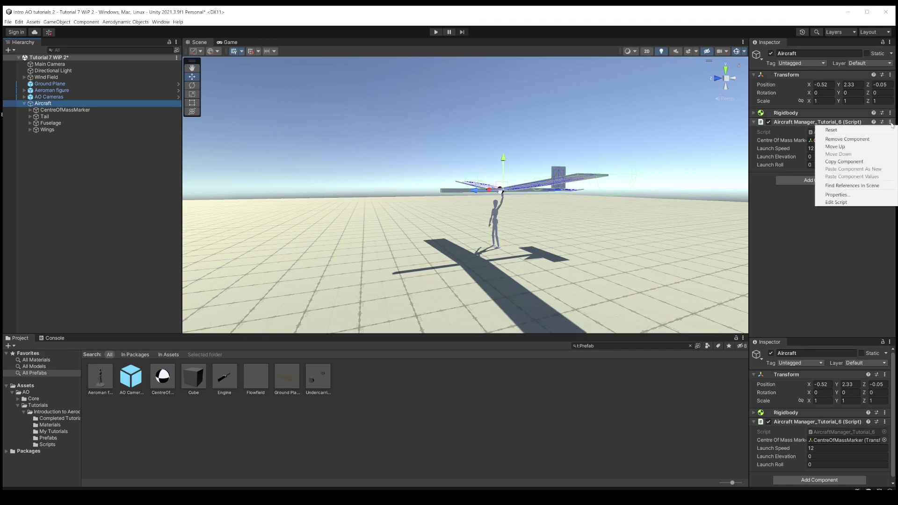
click(843, 139)
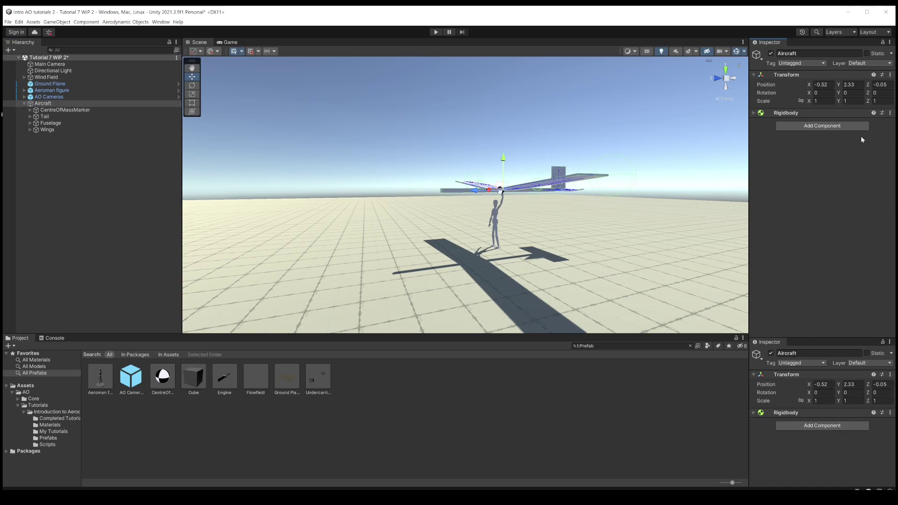
click(834, 127)
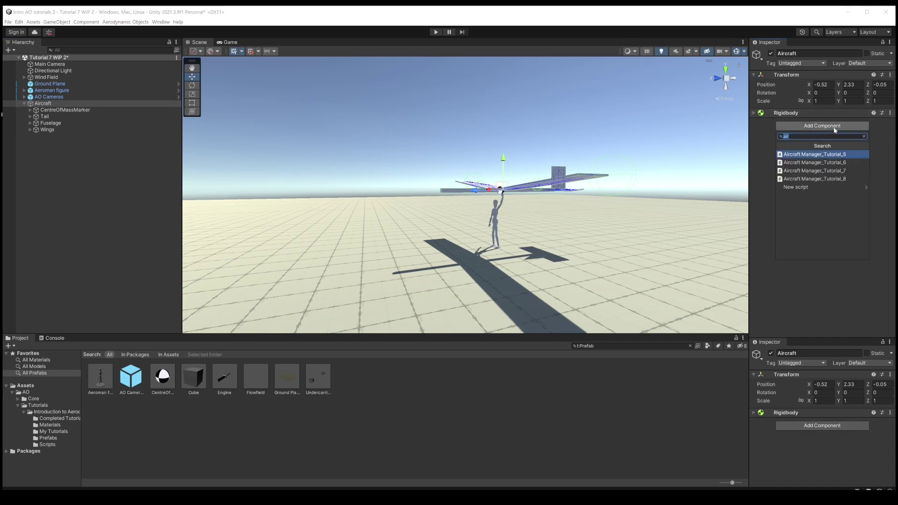
click(823, 174)
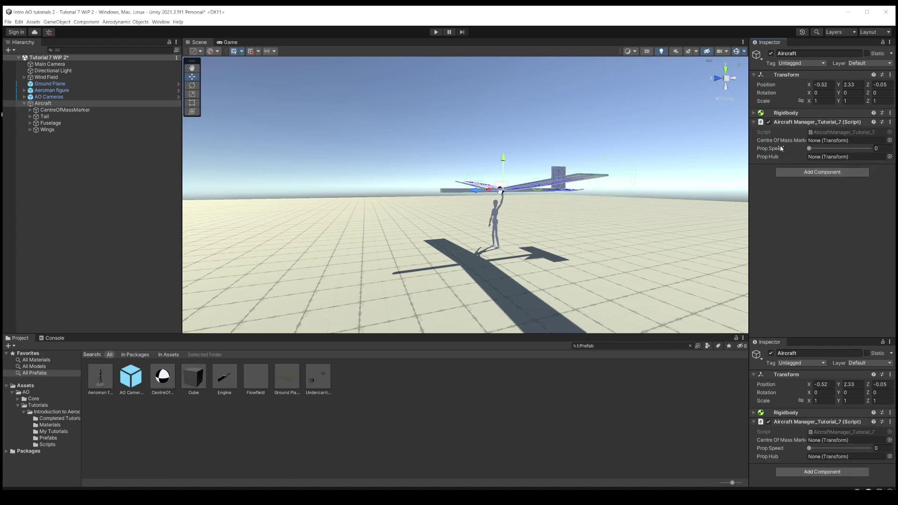
mouse_move(49, 112)
mouse_down()
mouse_move(706, 158)
mouse_move(799, 140)
mouse_up()
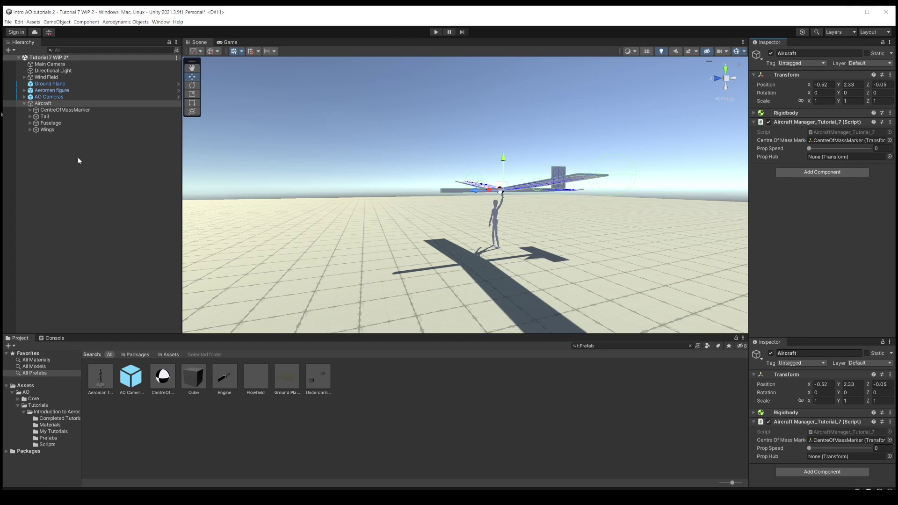
- Duplicate the Aircraft's Wings object and rename the copy as Propeller
alt+drag(486, 201, 491, 262)
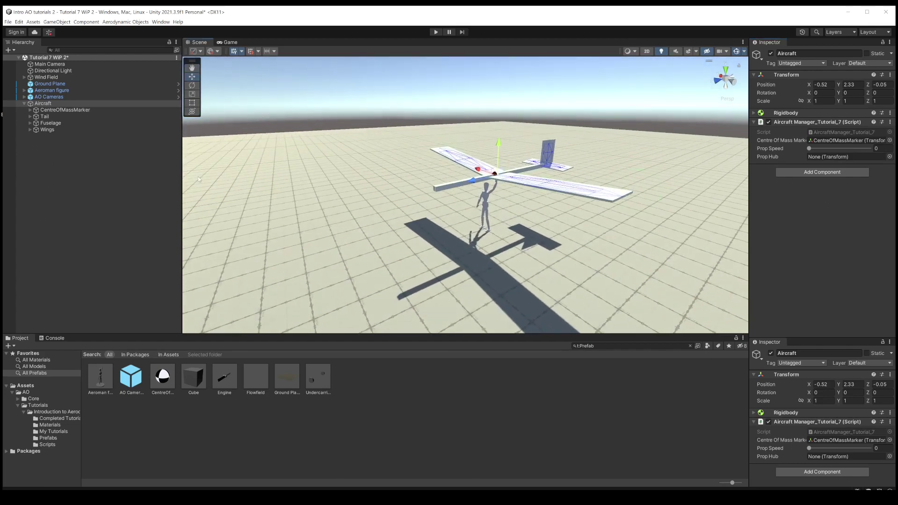
click(38, 130)
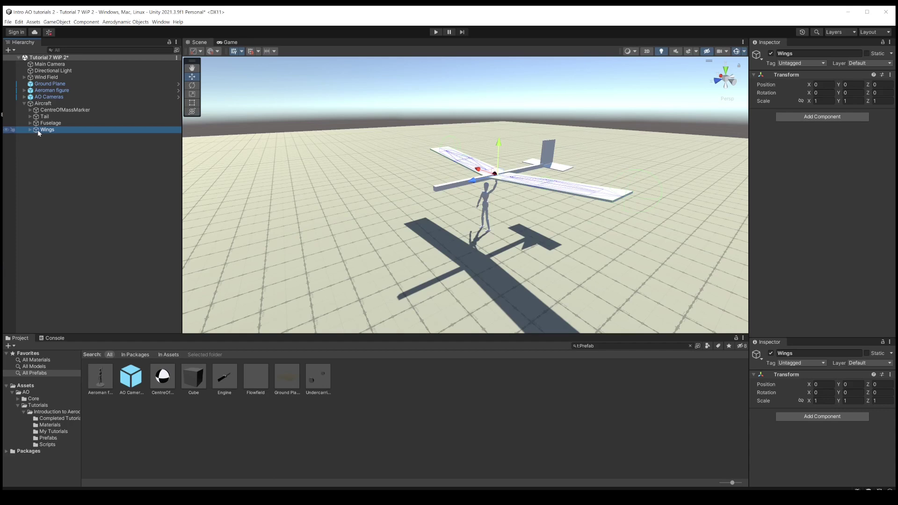
key(ctrl+d)
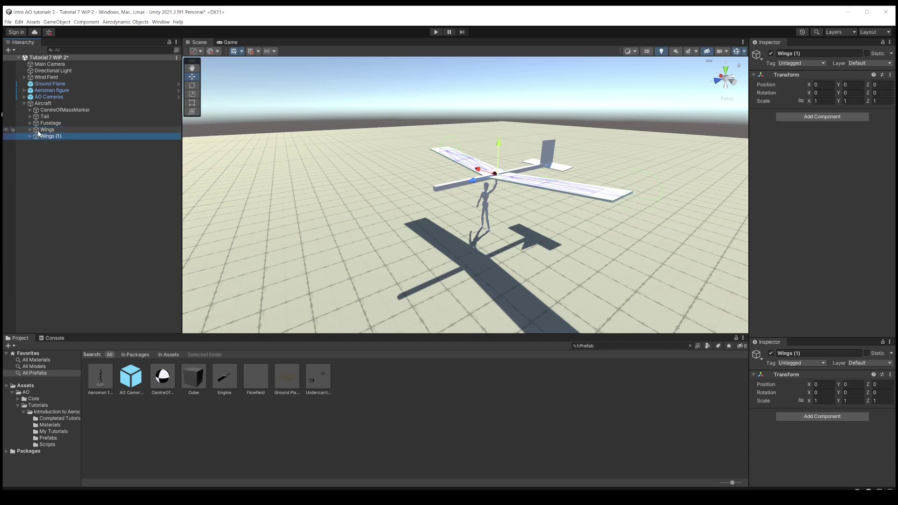
click(46, 136)
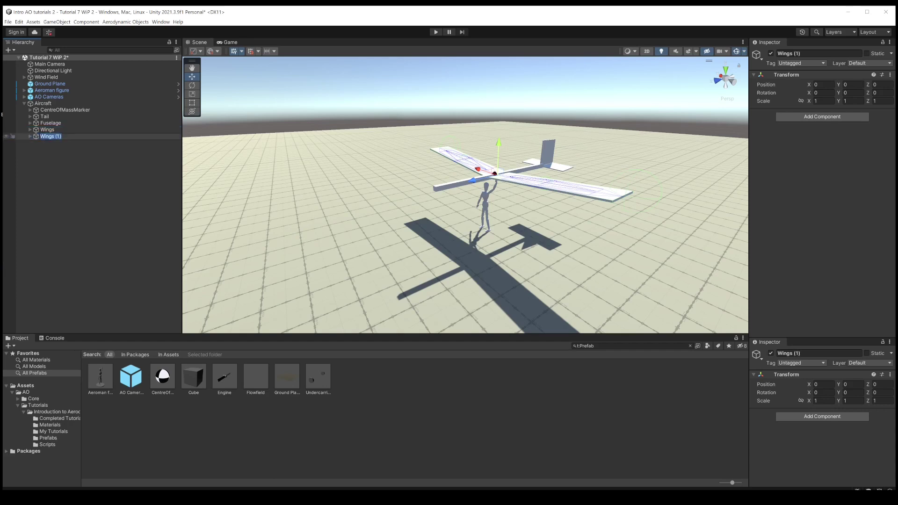
text(Propeller)
click(46, 149)
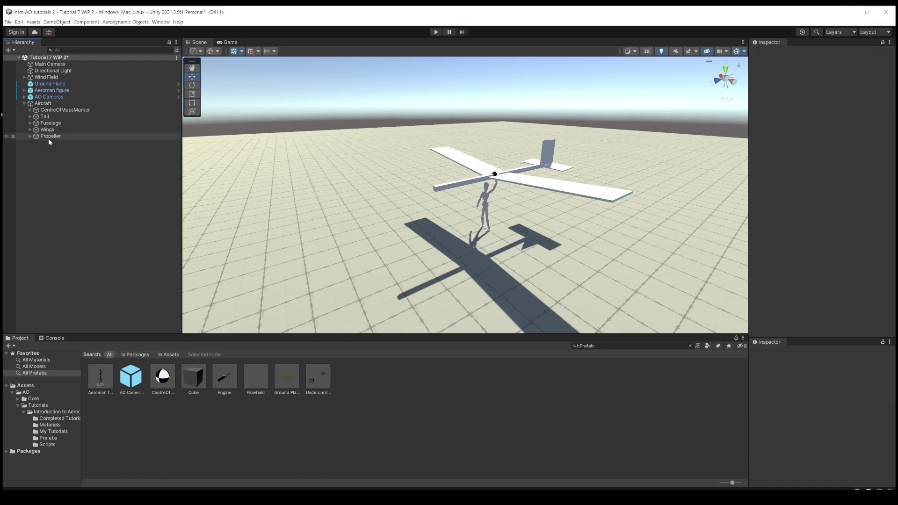
- Move the Propeller forward along its Z axis to the nose of the fuselage, at Z 2.6
click(49, 138)
drag(472, 180, 405, 200)
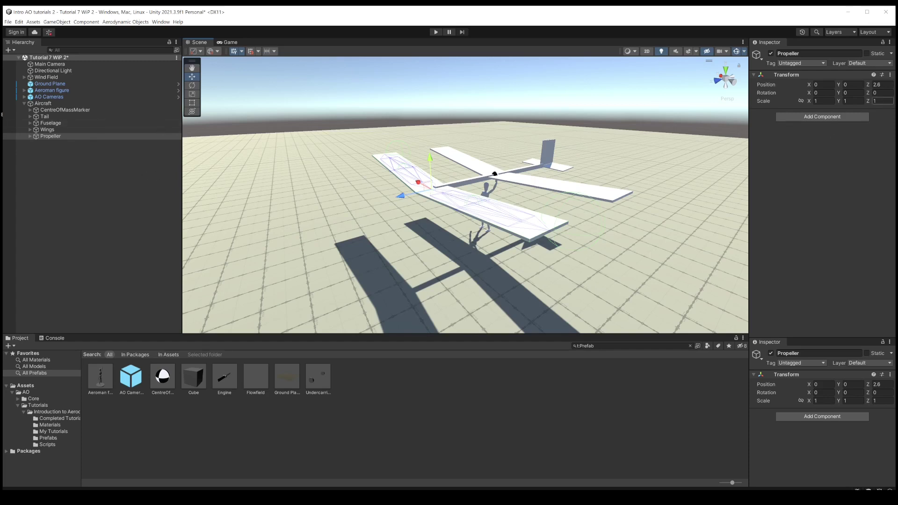
- Try spinning the Propeller about its Z axis, and reset its Z rotation to 0
drag(868, 92, 444, 42)
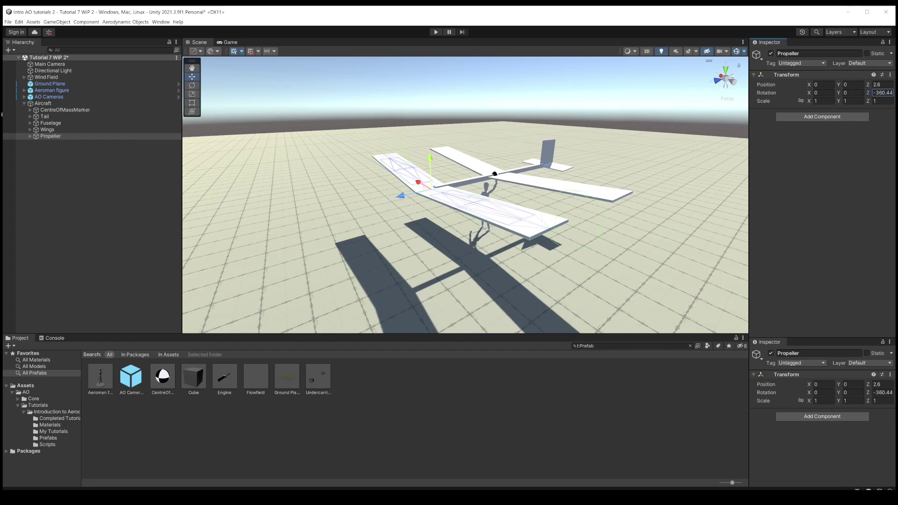
click(882, 92)
text(0)
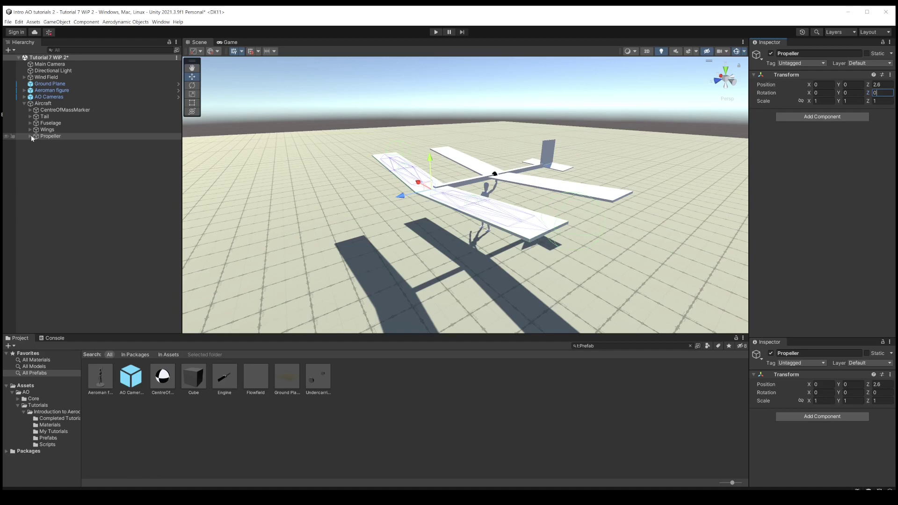
- Expand the Propeller's full hierarchy and set the Z rotation of both its Starboard Wing and Port Wing Geometry objects to 0
key(alt)
alt+click(31, 136)
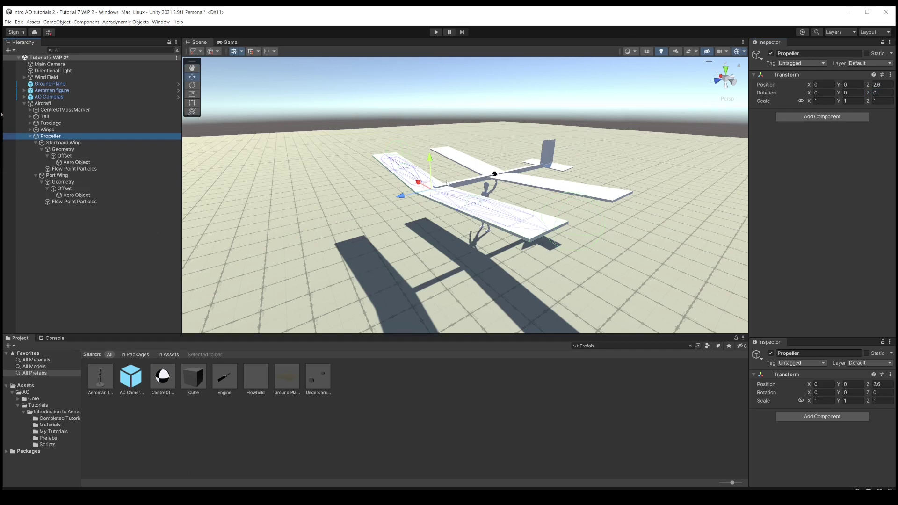
click(59, 143)
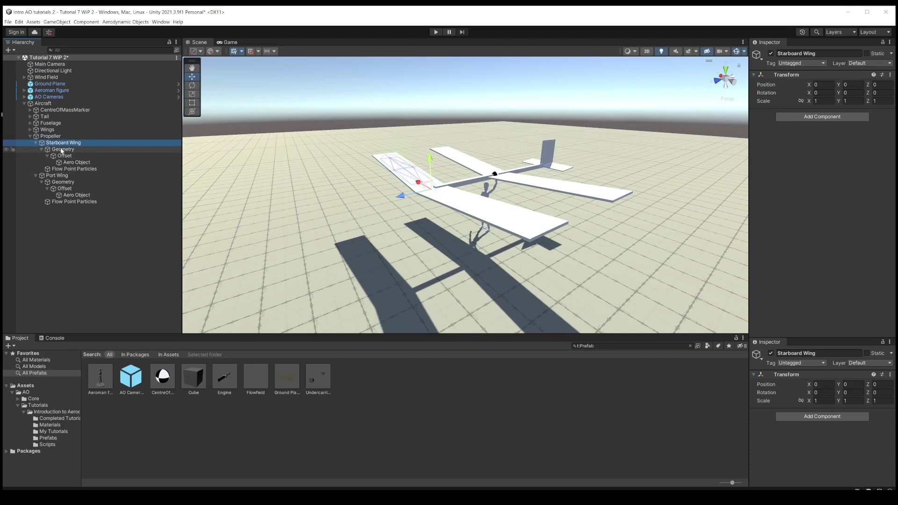
click(61, 150)
click(879, 93)
text(0)
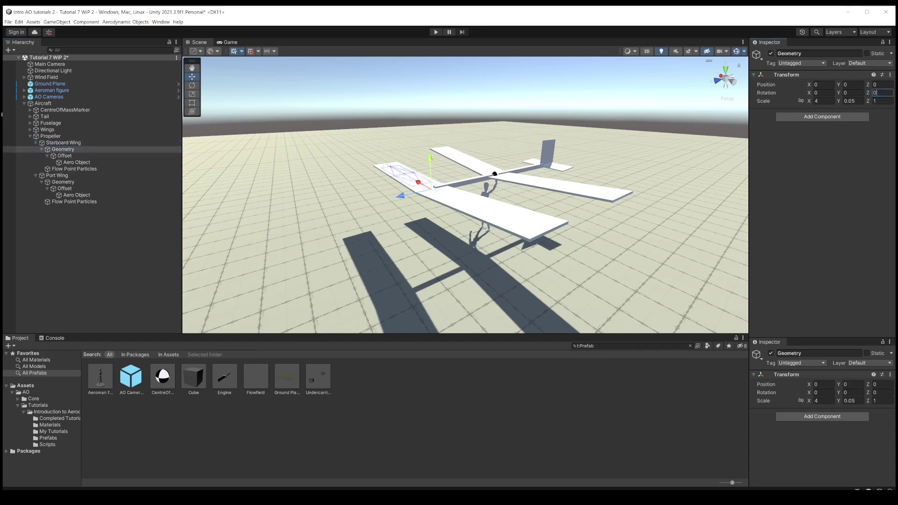
click(61, 182)
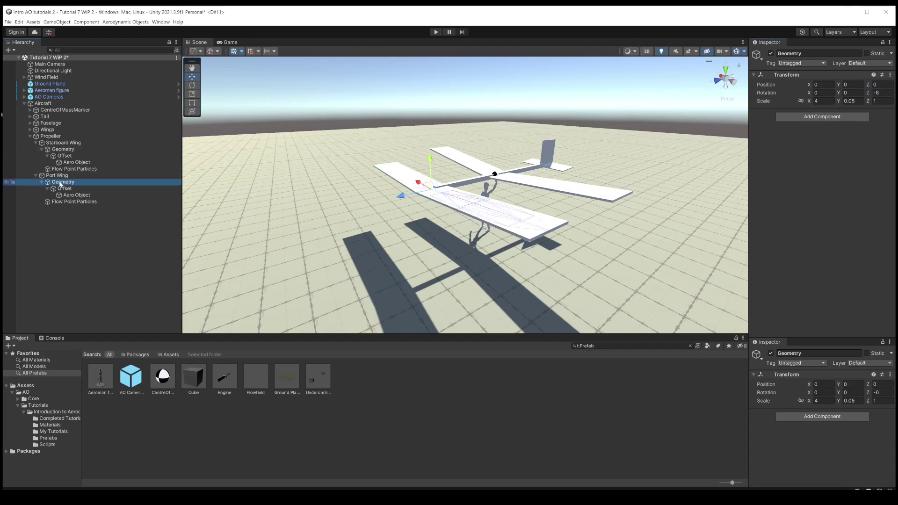
click(878, 92)
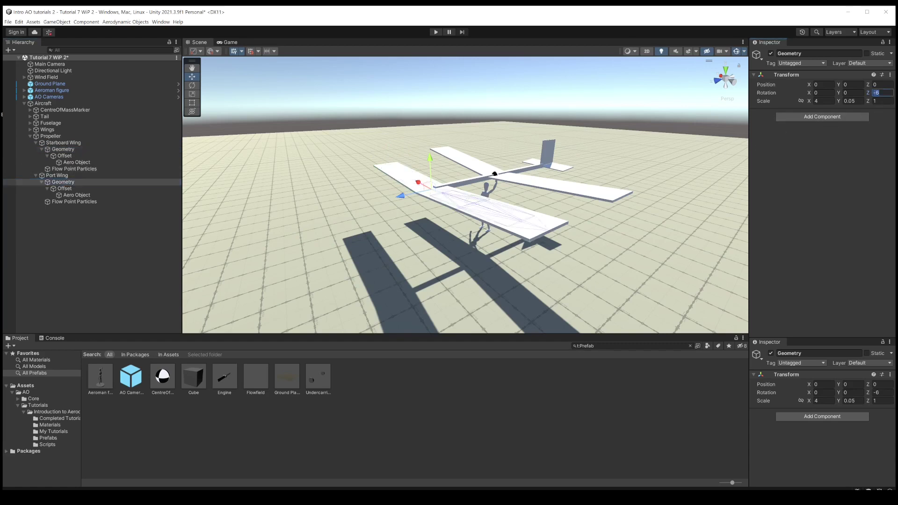
text(0)
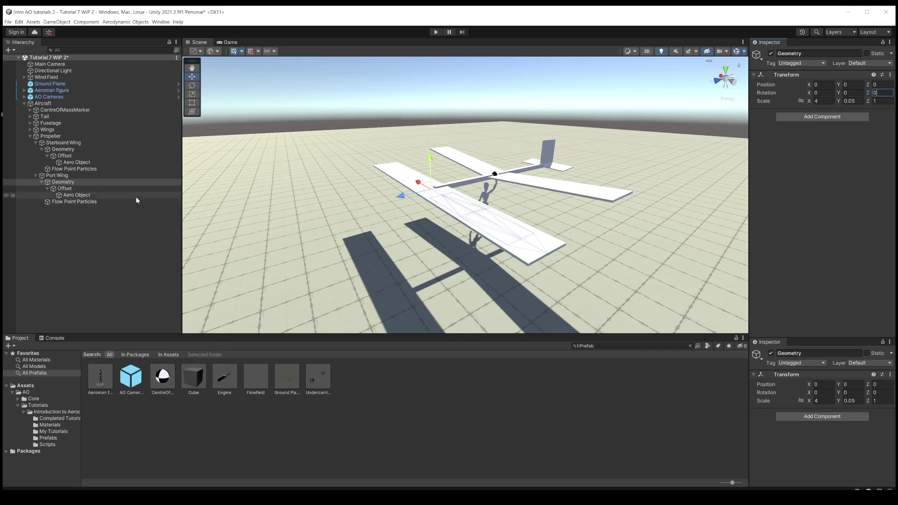
- Rename the Propeller's Starboard Wing as Starboard Blade
click(68, 143)
click(68, 145)
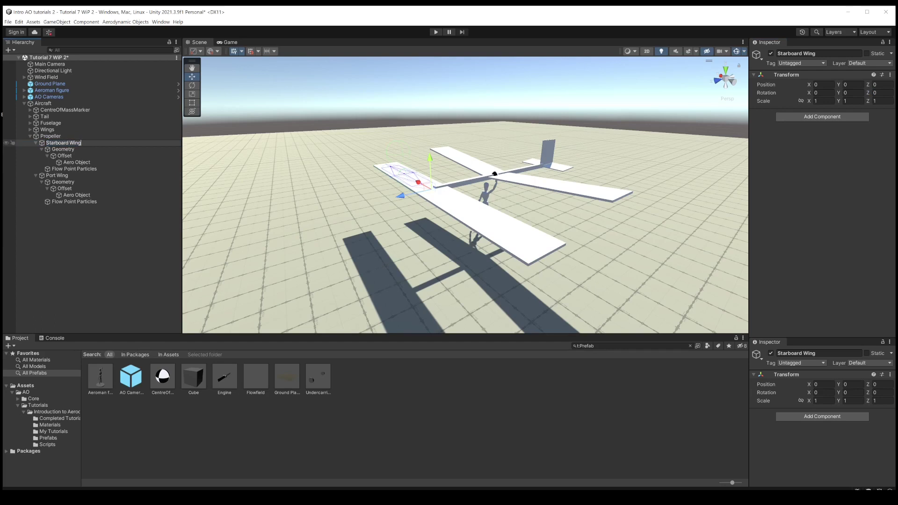
key(BackSpace)
key(BackSpace)
key(BackSpace)
key(BackSpace)
key(BackSpace)
text(Blade)
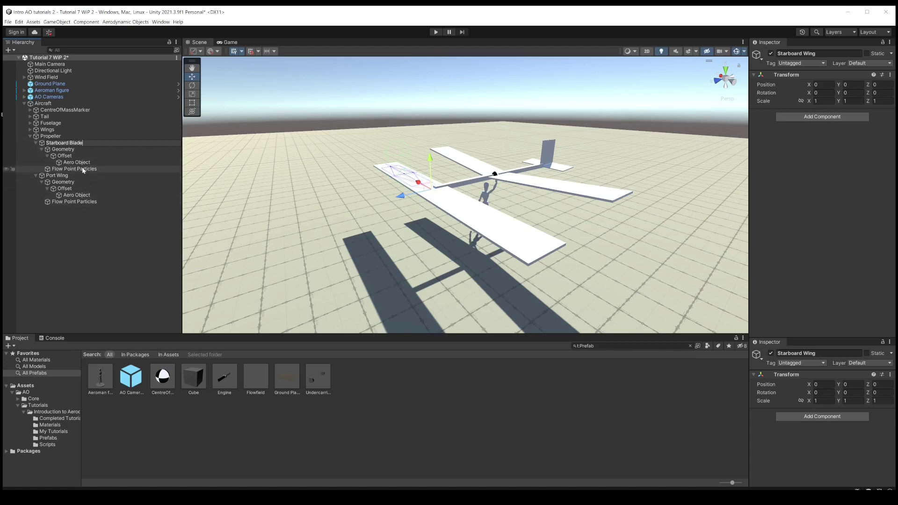
- Rename the Propeller's Port Wing as Port Blade
click(63, 176)
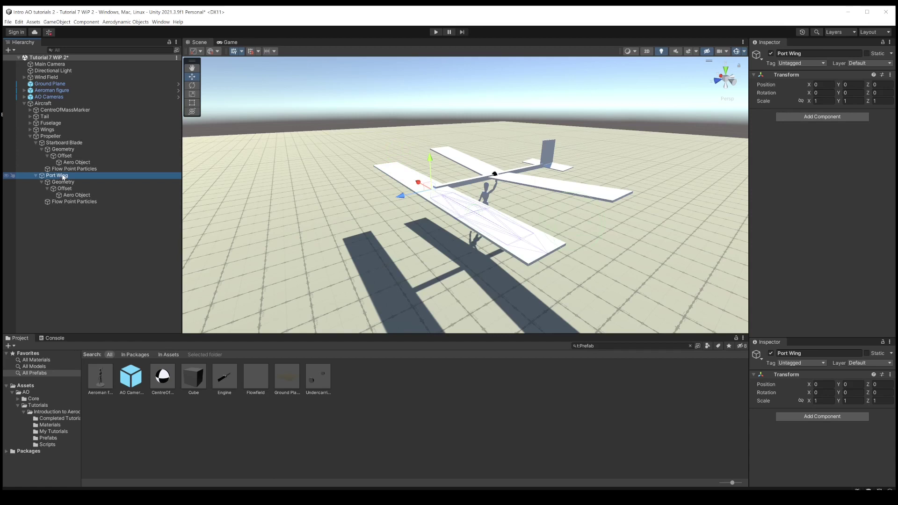
click(64, 176)
key(BackSpace)
key(BackSpace)
key(BackSpace)
key(BackSpace)
key(BackSpace)
text(Blade)
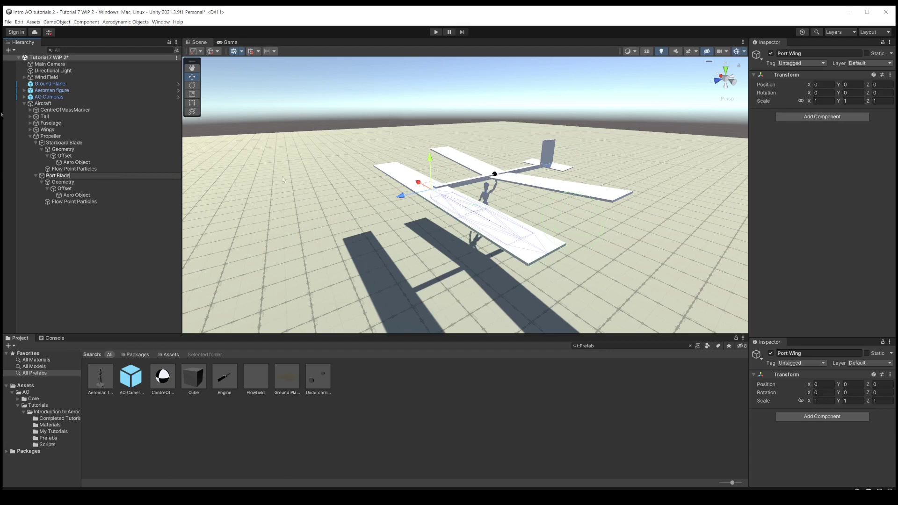
- Set the scale of both blades' Geometry objects together to X 1.2, Y 0.01 and Z 0.25
click(60, 149)
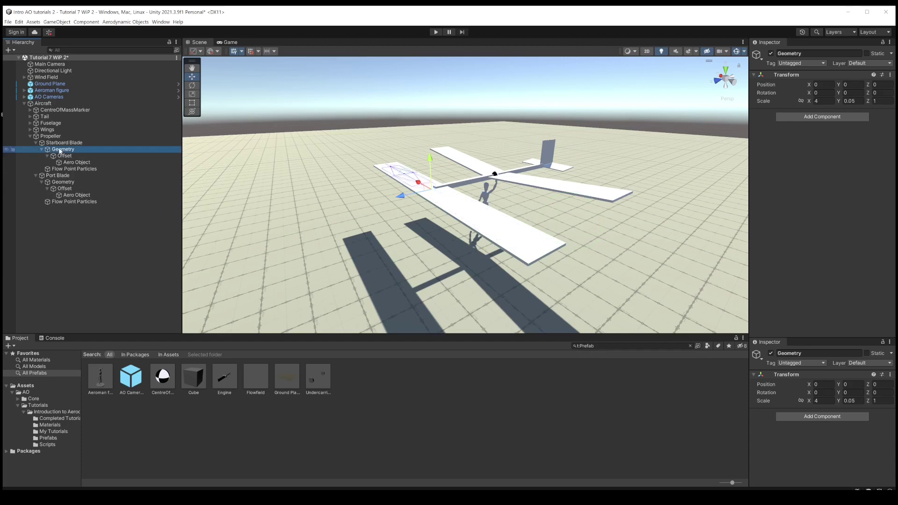
ctrl+click(62, 182)
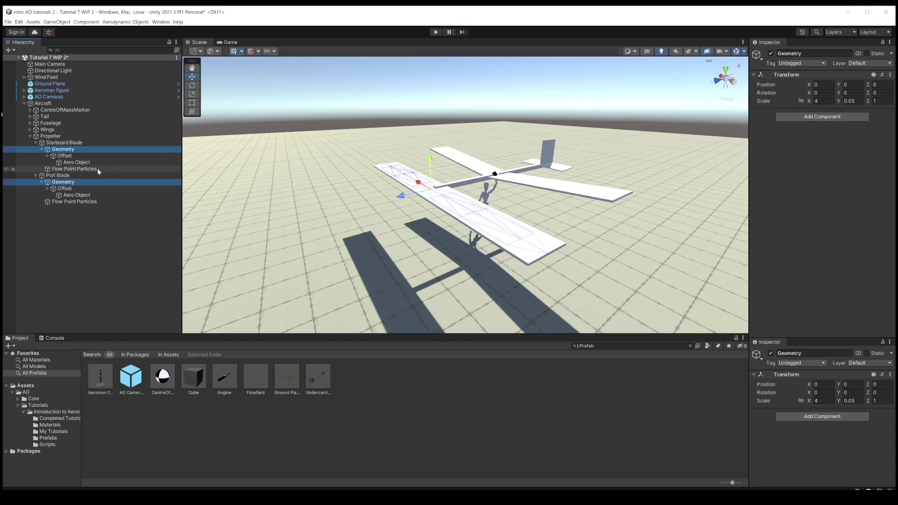
click(823, 101)
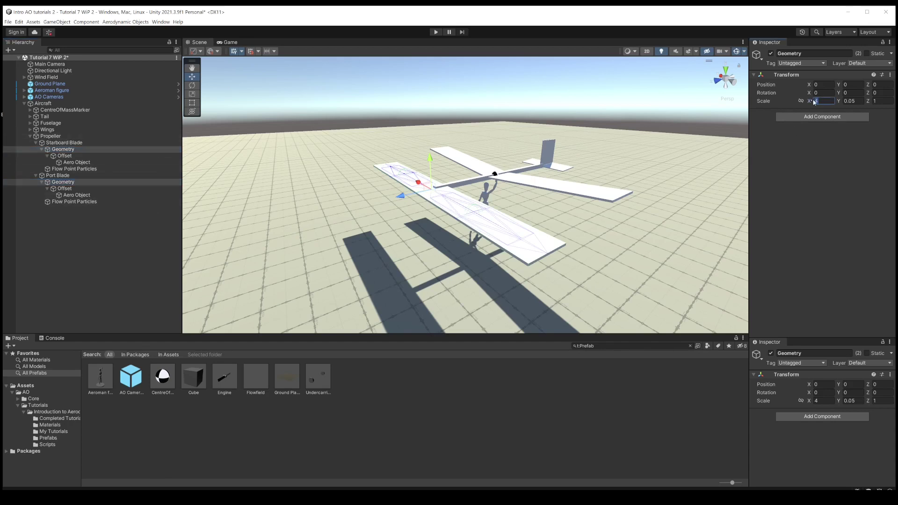
text(1)
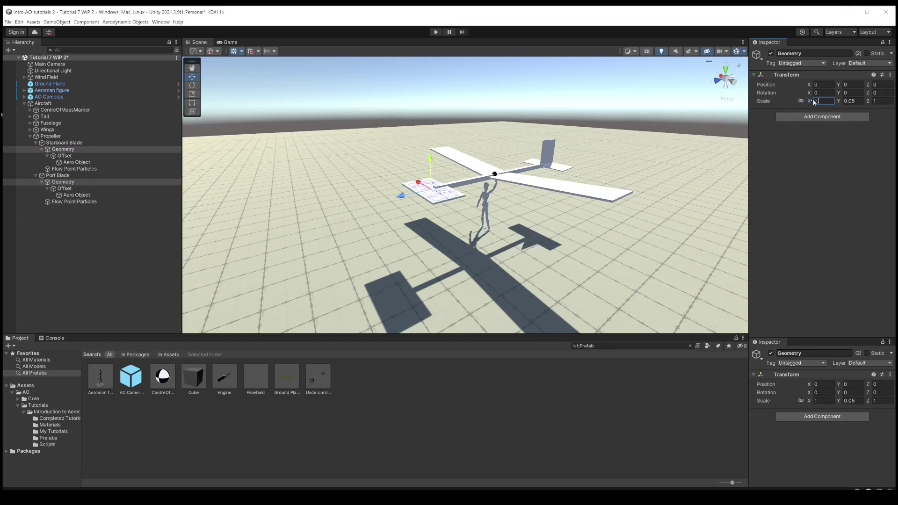
text(.2)
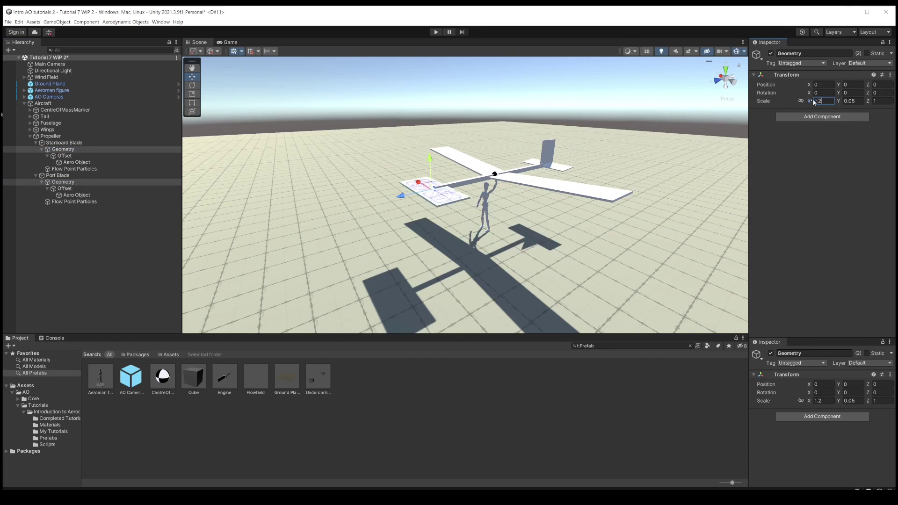
click(849, 101)
text(.01)
click(879, 101)
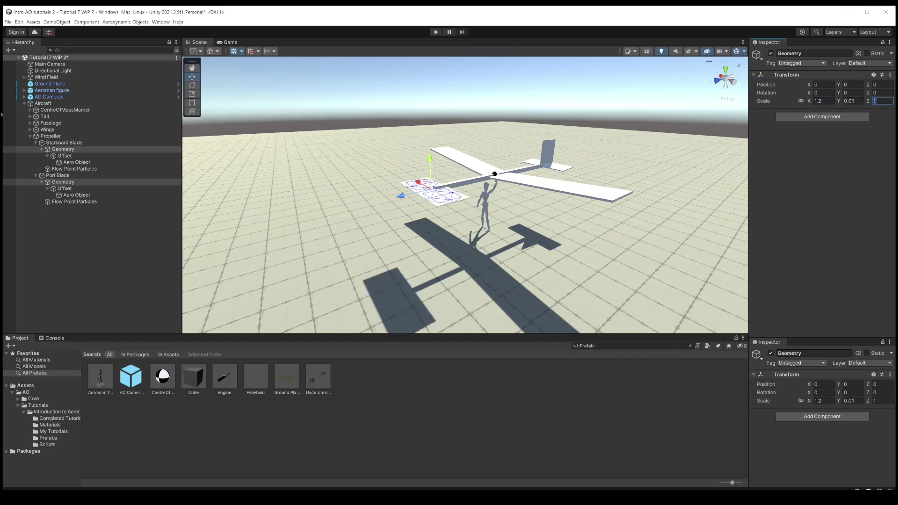
text(.25)
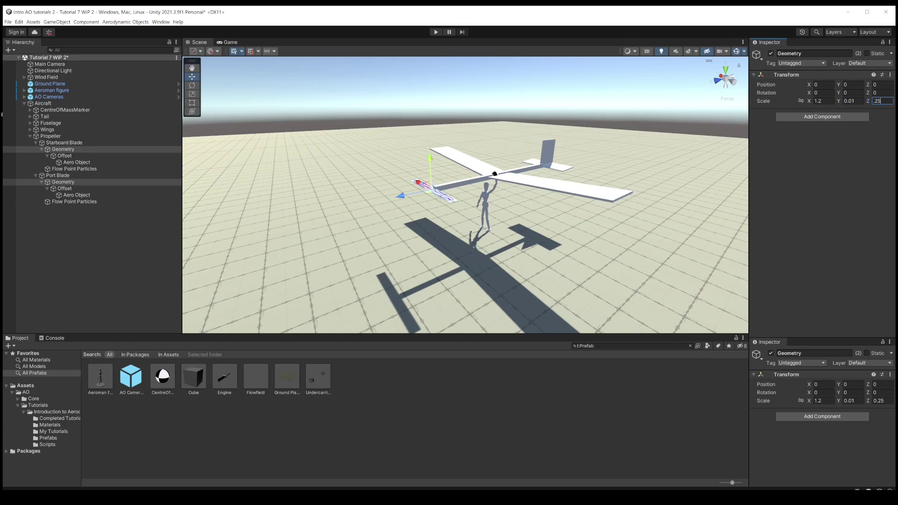
key(ctrl+z)
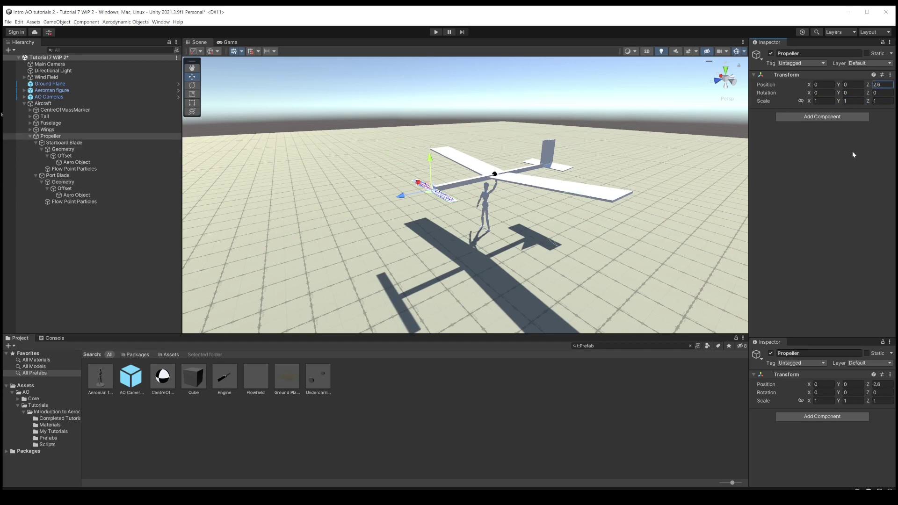
- Try rotating the Propeller about its Z axis and reset its Z rotation to 0
drag(867, 93, 2, 131)
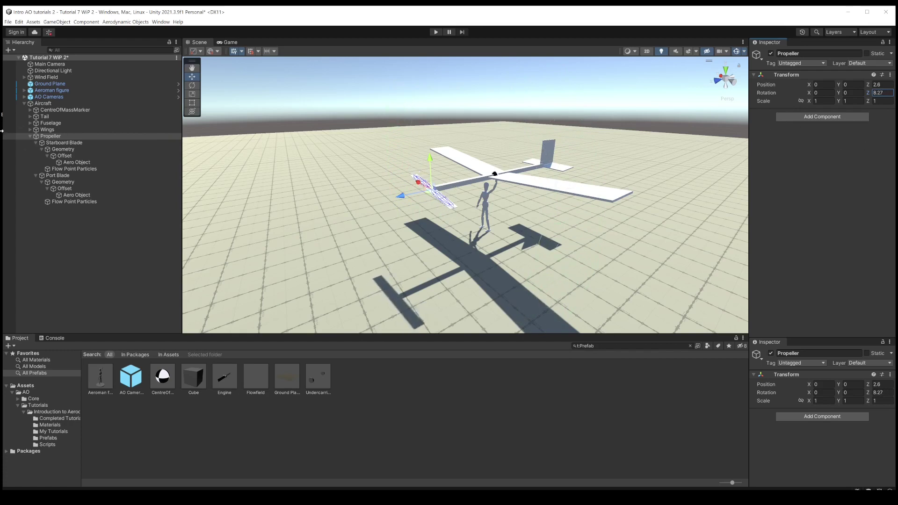
click(878, 92)
text(0)
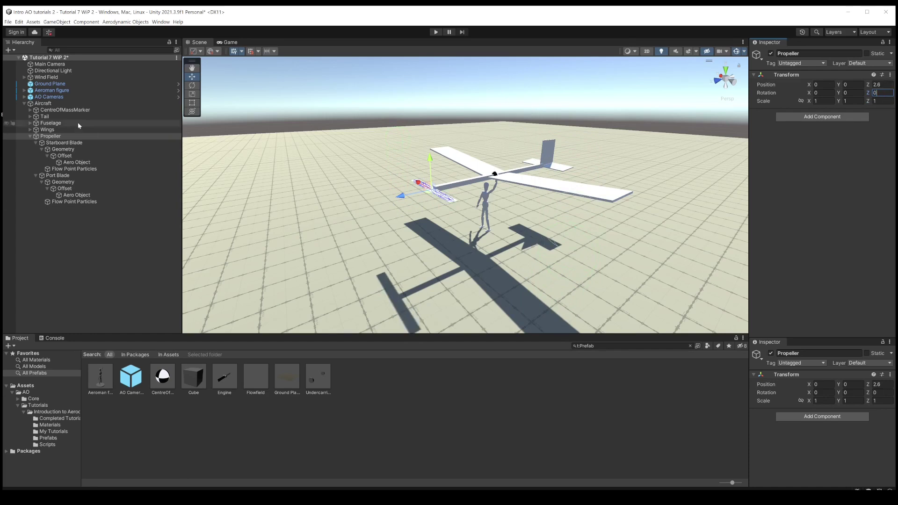
- From the top view, move the Starboard Blade's Flow Point Particles to the blade tip, at about X 1.22 and Z -0.11
click(70, 168)
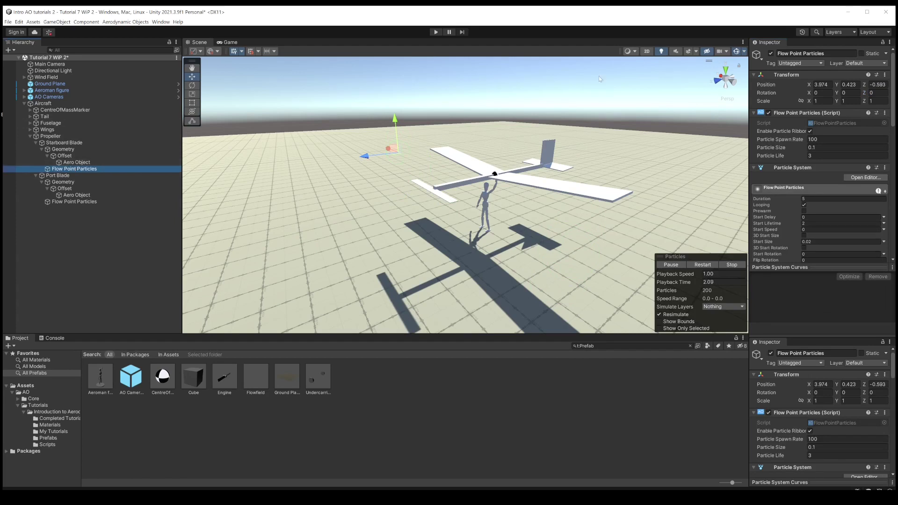
click(725, 71)
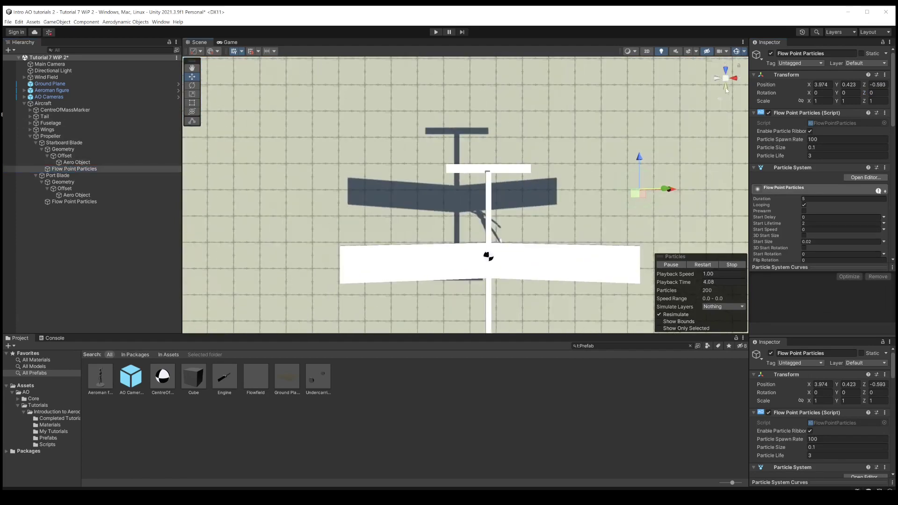
click(722, 100)
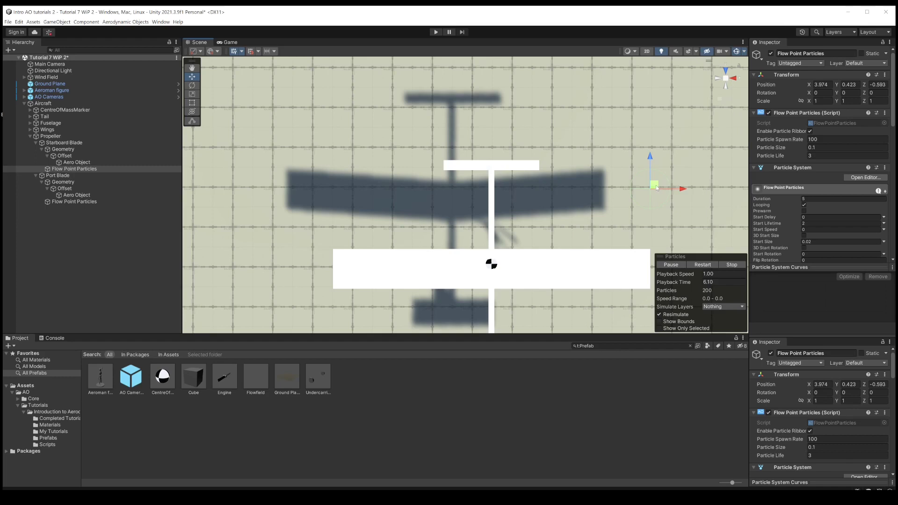
drag(655, 187, 543, 167)
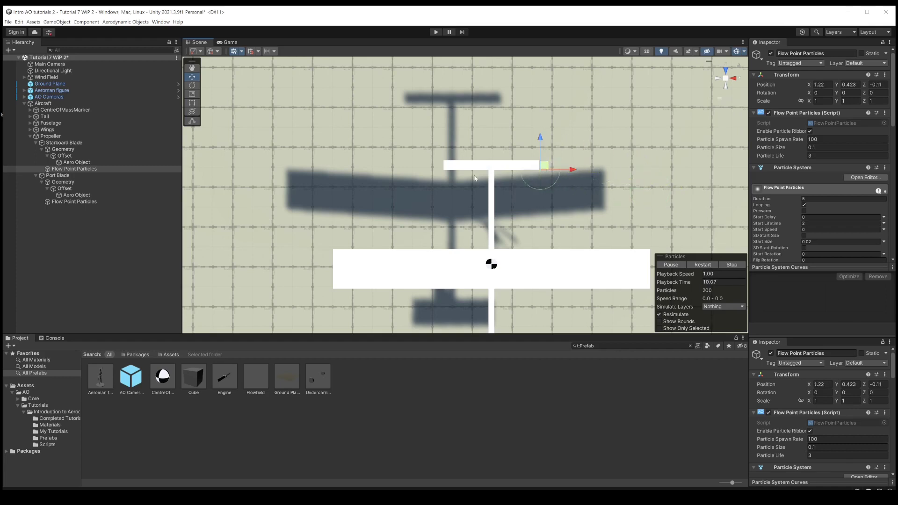
- Move the Port Blade's Flow Point Particles to about X -1.02, Y -0.01, Z -0.14 and the Starboard Blade's to about X 0.97, Y 0.01
click(61, 202)
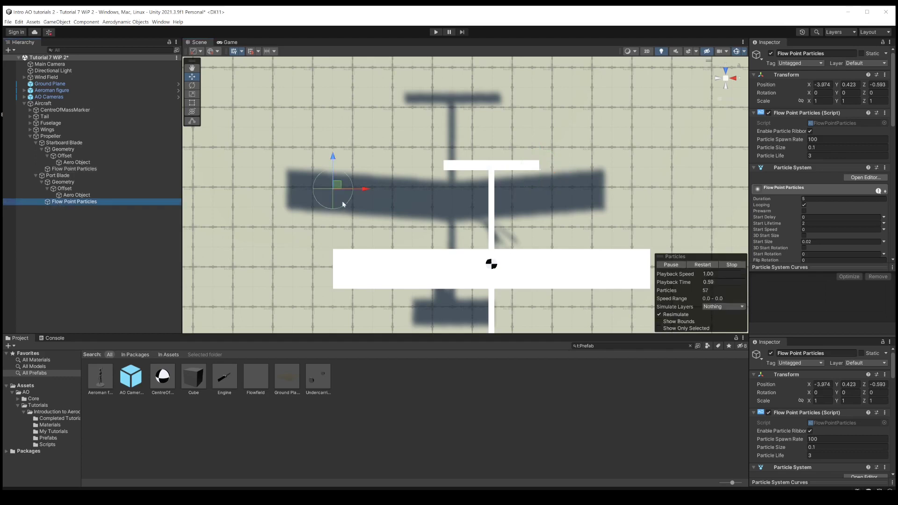
drag(339, 187, 443, 170)
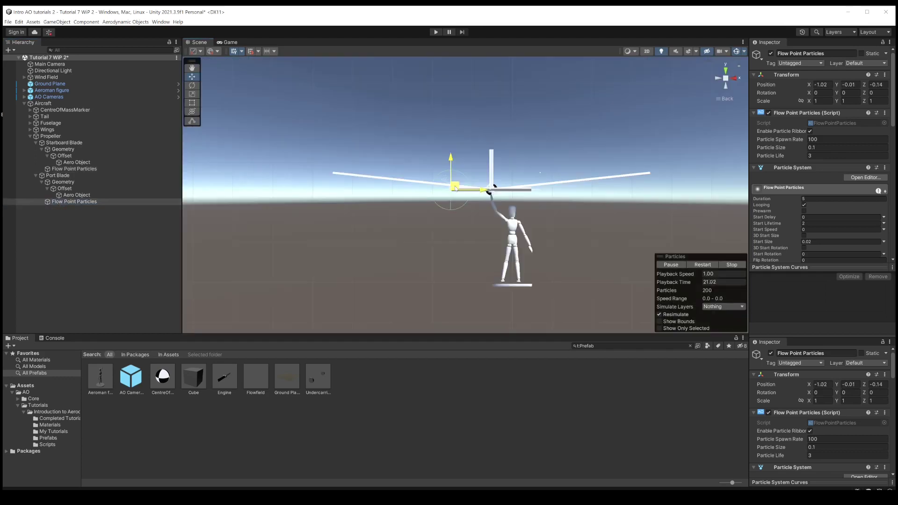
click(74, 169)
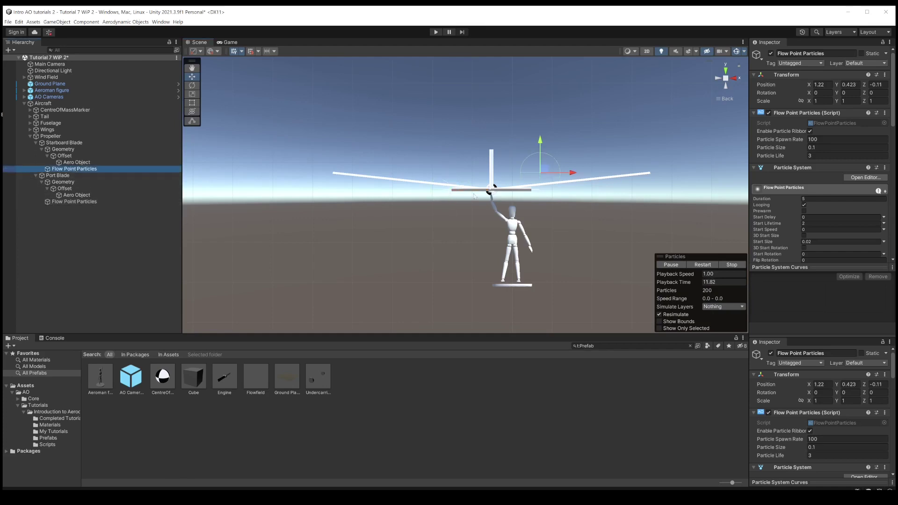
drag(547, 172, 536, 186)
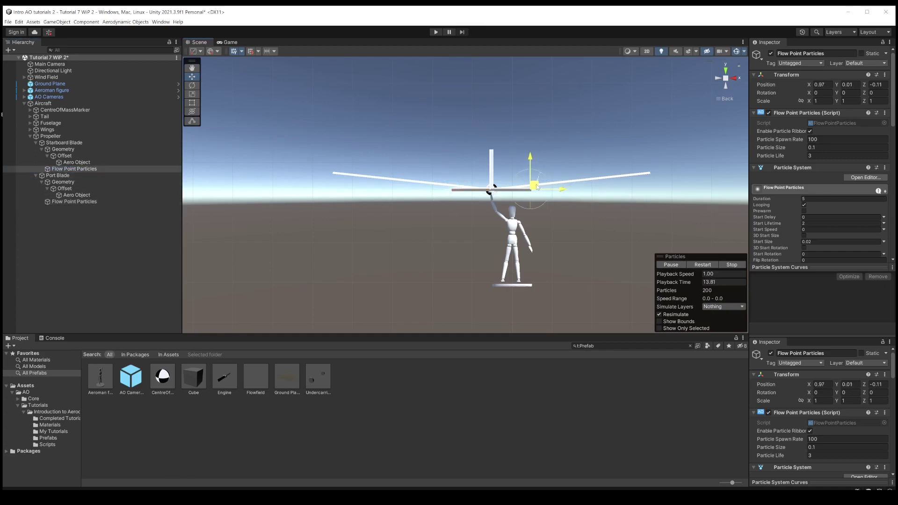
- Slide both blades' Flow Point Particles outward along X to the blade tips, with the Port Blade's at about X -1.21
alt+drag(551, 148, 322, 244)
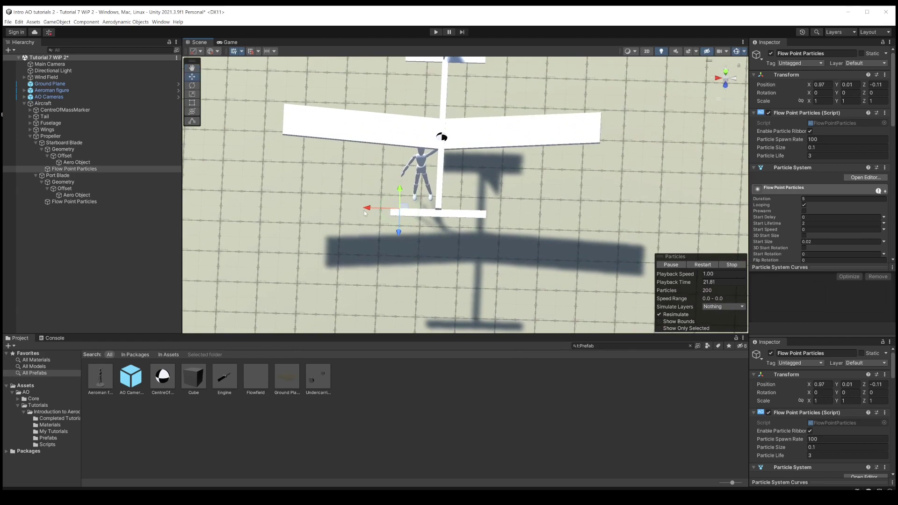
drag(363, 208, 358, 211)
click(79, 203)
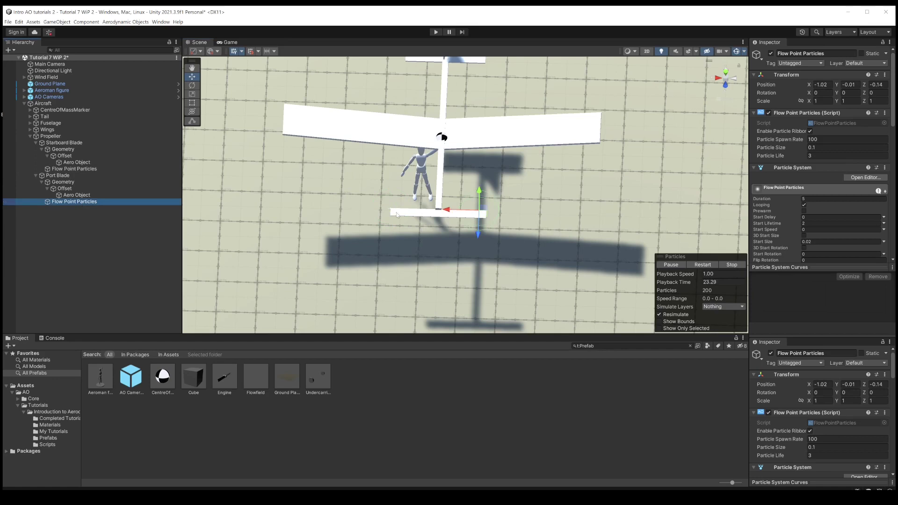
drag(446, 209, 374, 193)
click(725, 99)
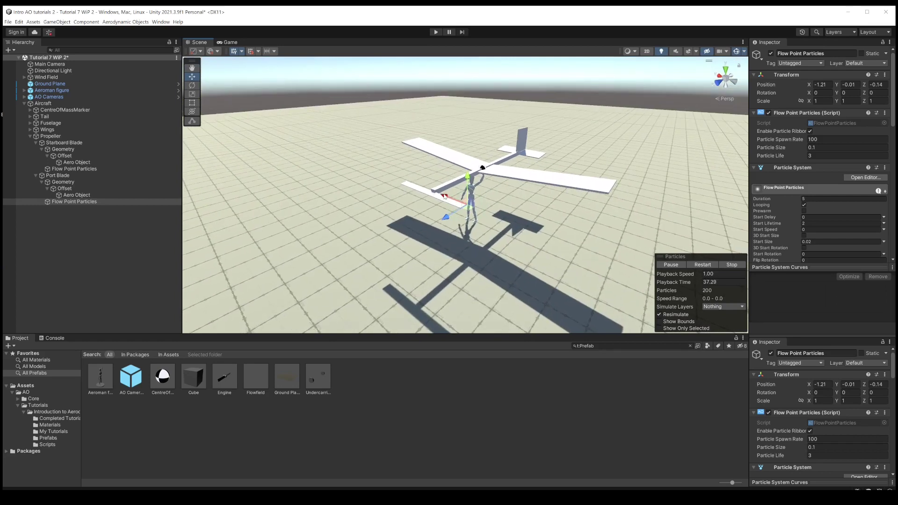
- Pitch the blades by setting the X rotation of the Starboard Blade to 60 and of the Port Blade to -60
click(55, 145)
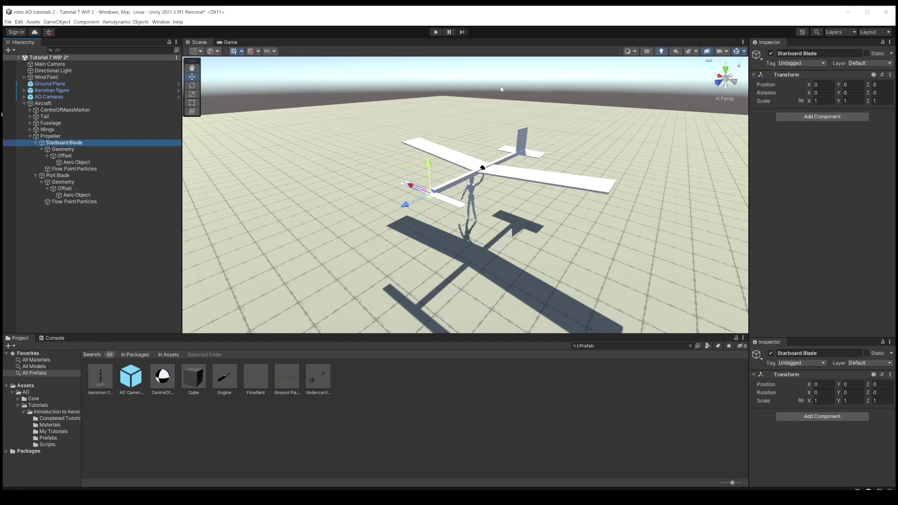
click(816, 93)
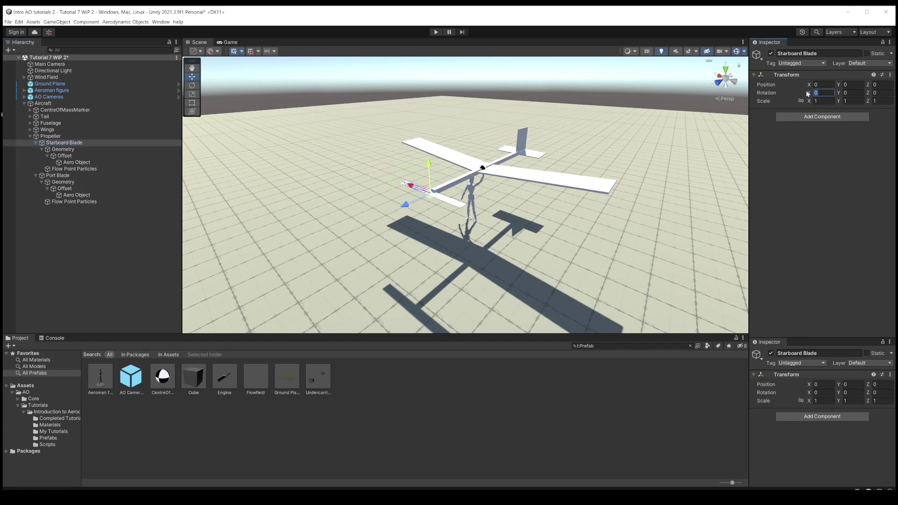
text(60)
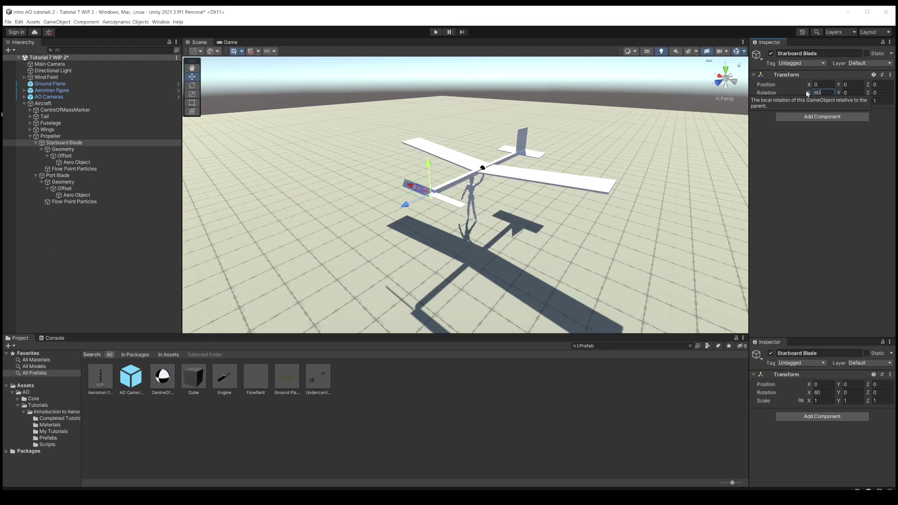
click(65, 176)
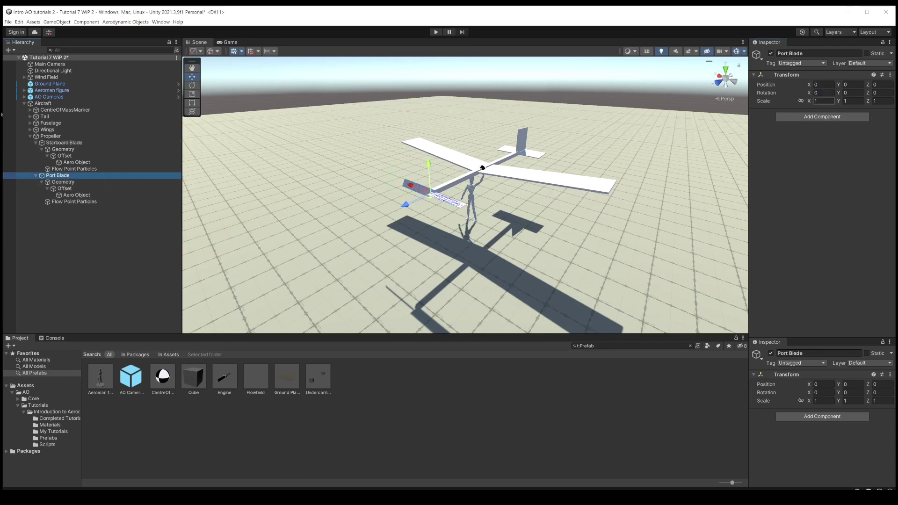
click(813, 93)
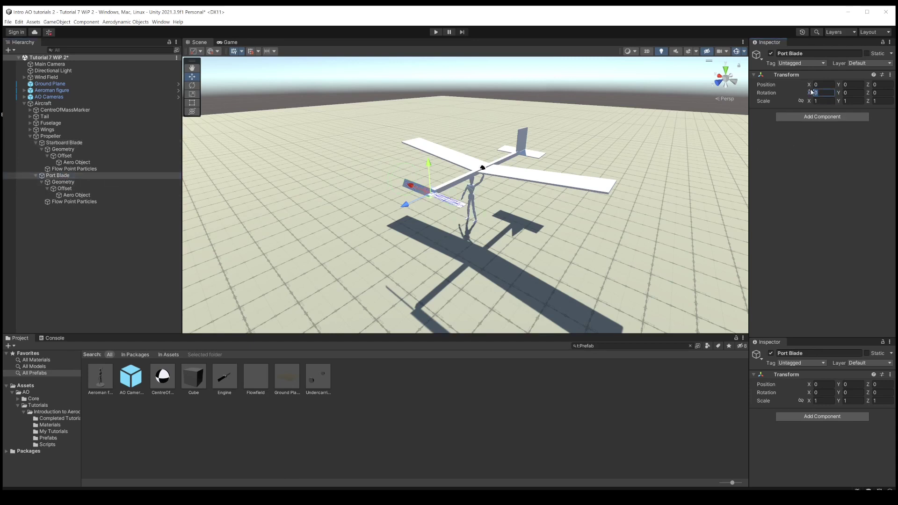
text(-60)
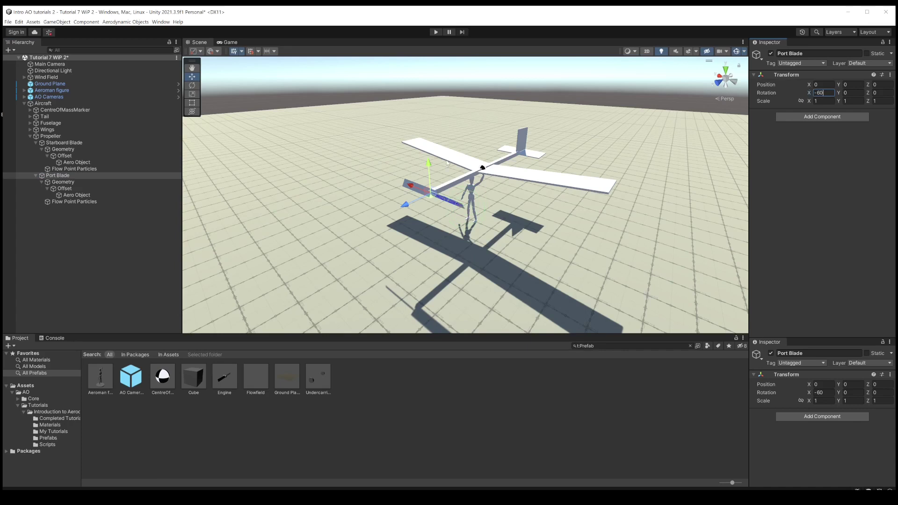
- Inspect the pitched blades up close and rotate the whole Propeller about its Z axis, ending at about -0.28
key(w)
right_drag(430, 189, 372, 173)
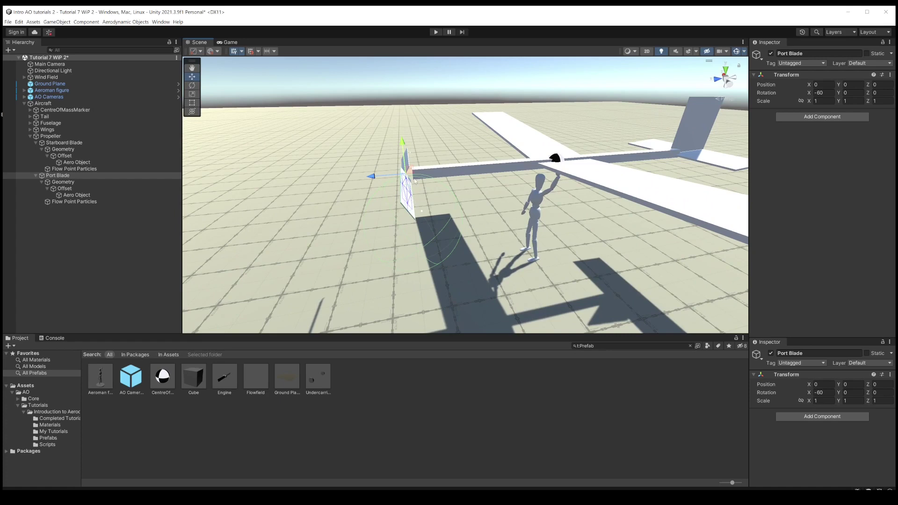
right_drag(385, 194, 388, 234)
right_drag(367, 177, 508, 171)
right_drag(371, 192, 576, 217)
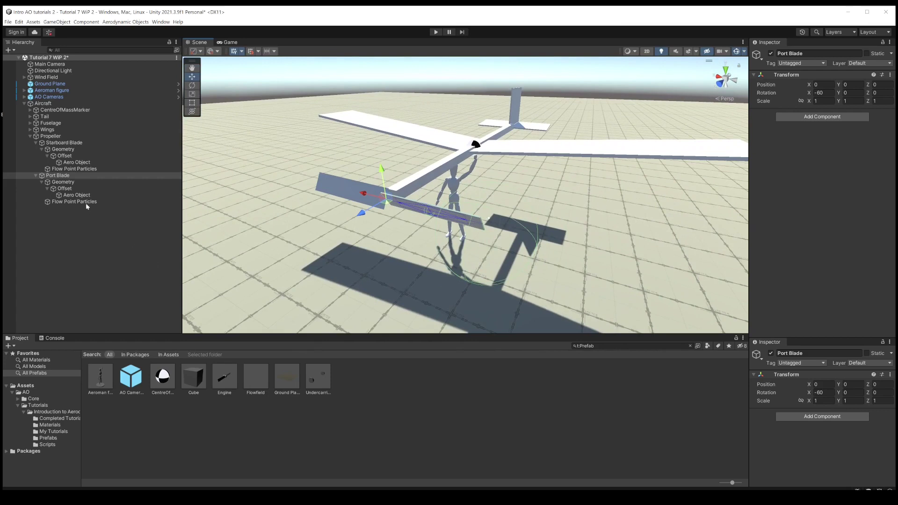
click(154, 136)
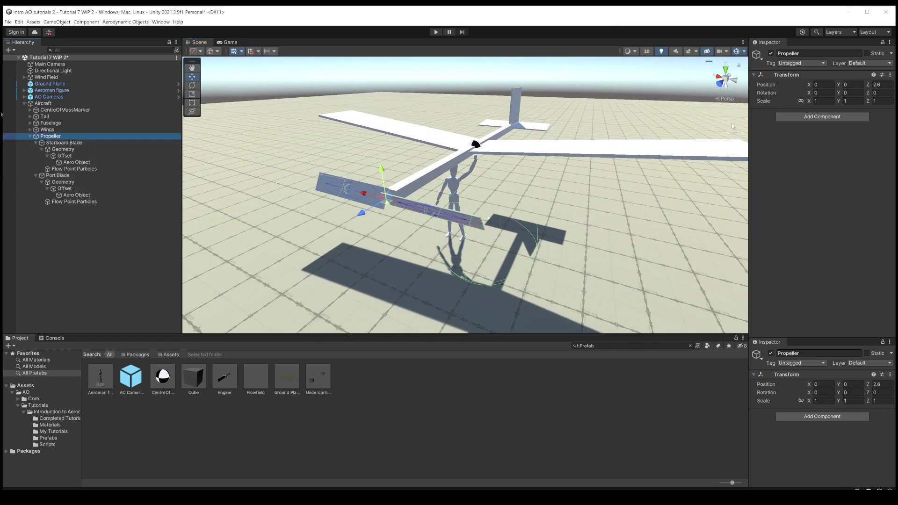
drag(867, 93, 868, 241)
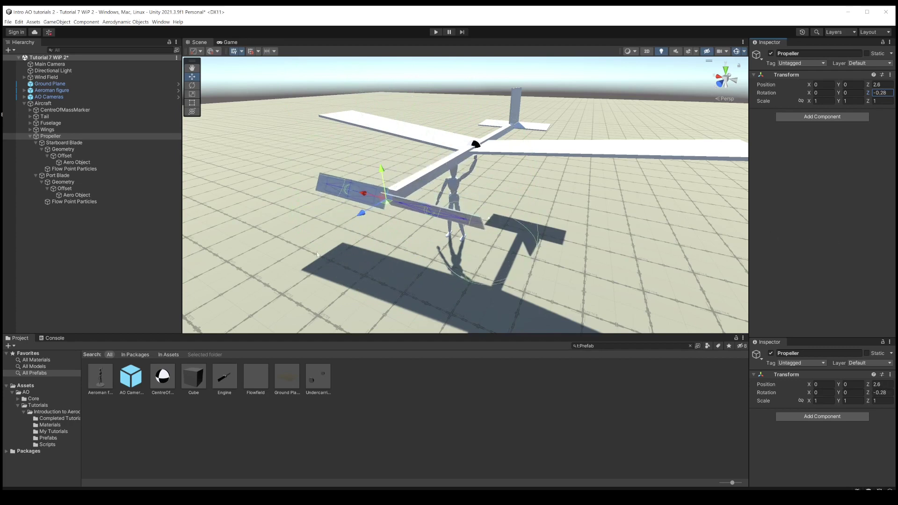
- Enable Is Kinematic on both blades' Aero Objects together and remove their Wind Arrow script
click(74, 162)
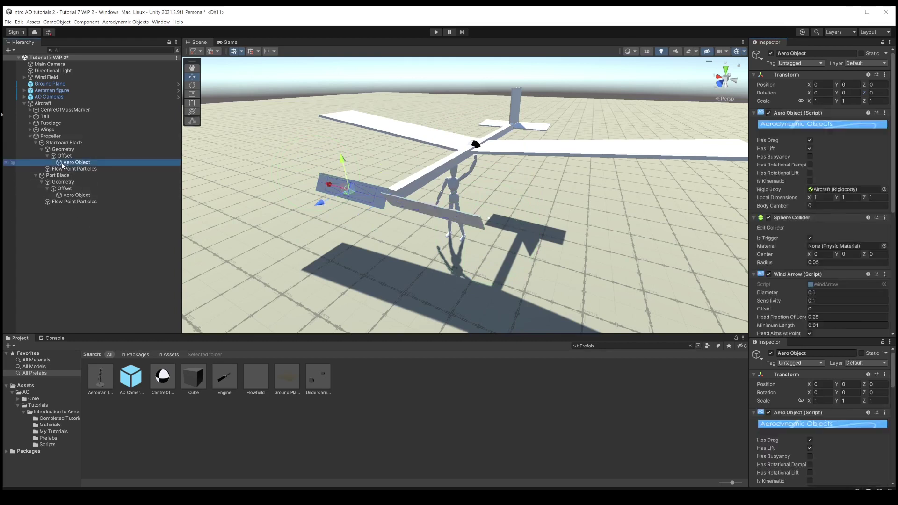
ctrl+click(73, 195)
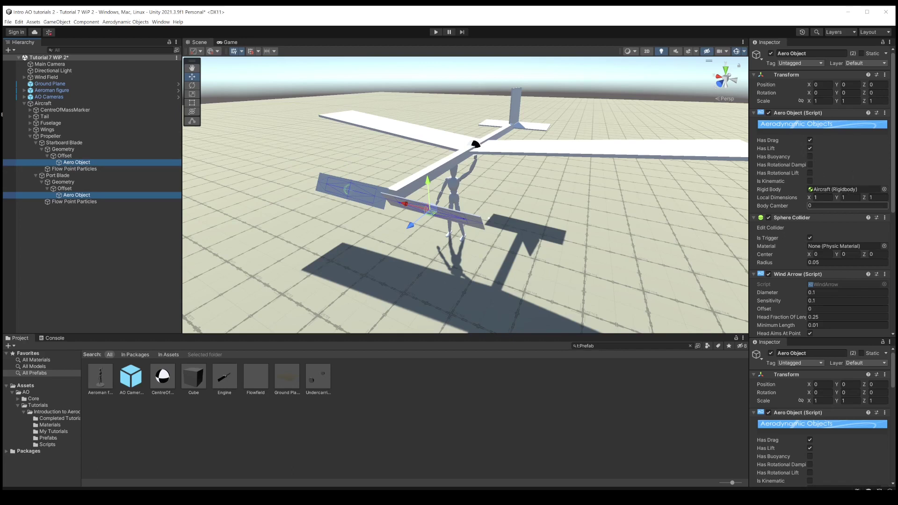
click(810, 181)
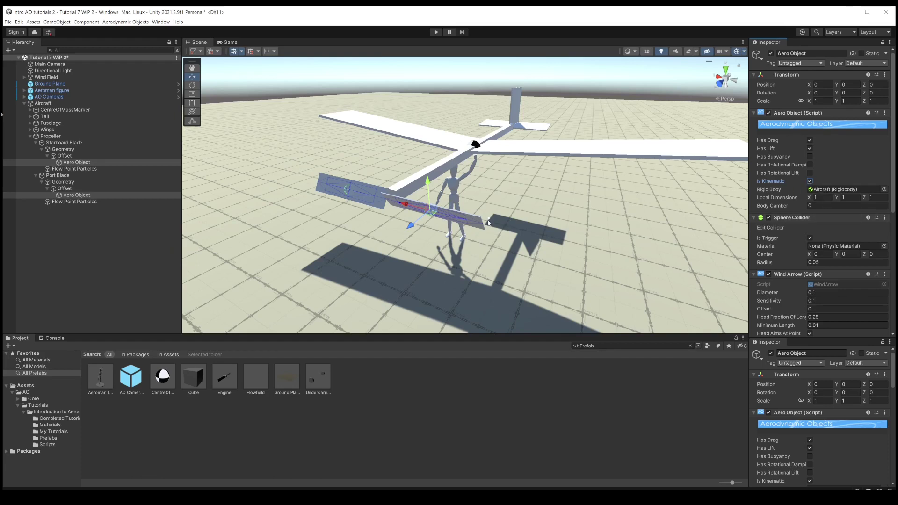
scroll(823, 225, down, 4)
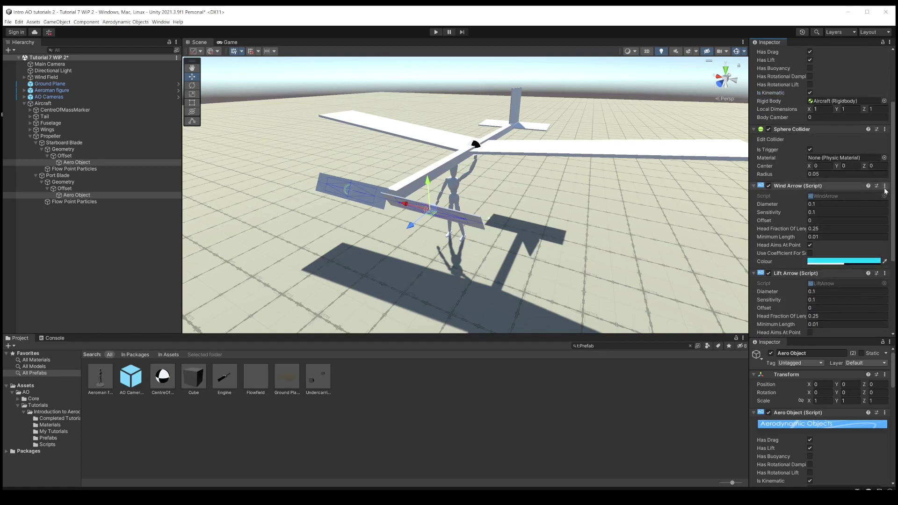
click(884, 186)
click(847, 203)
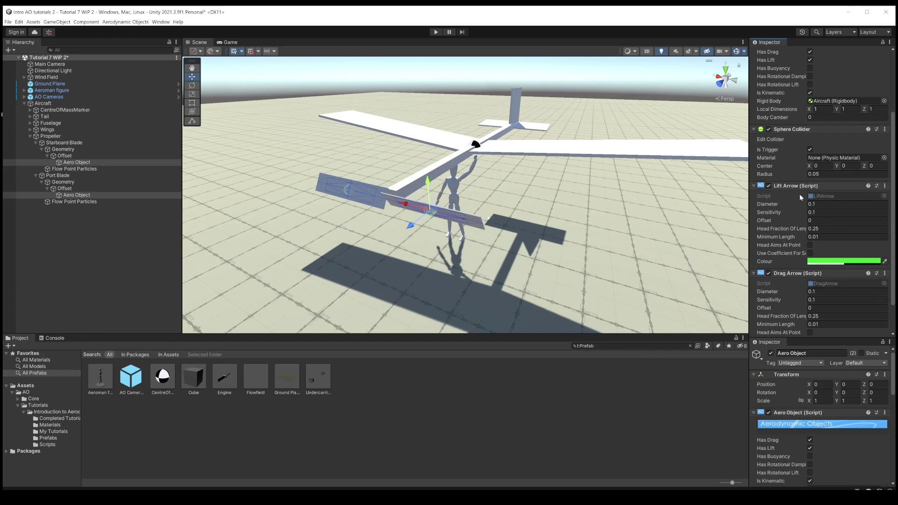
- Set the Lift Arrow diameter of both blades' Aero Objects to 0.02 and remove their Drag Arrow script
click(832, 204)
click(832, 204)
key(BackSpace)
text(.02)
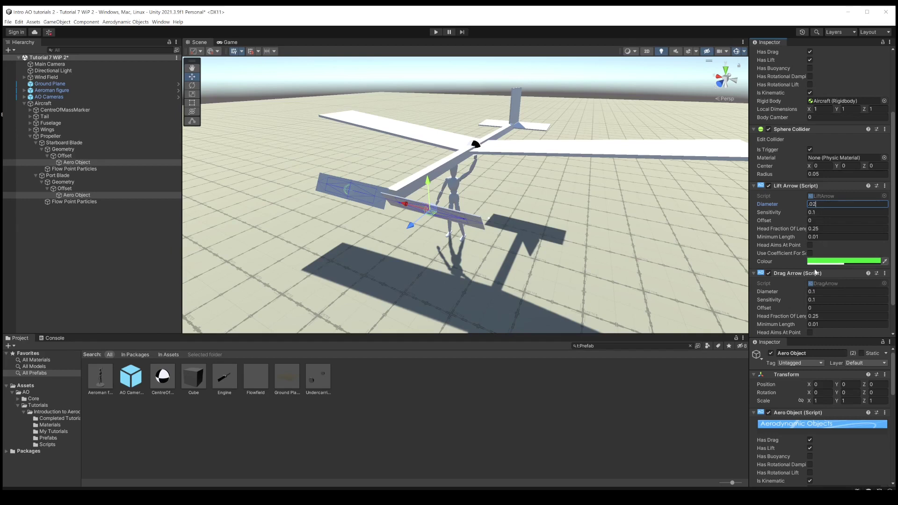
click(884, 273)
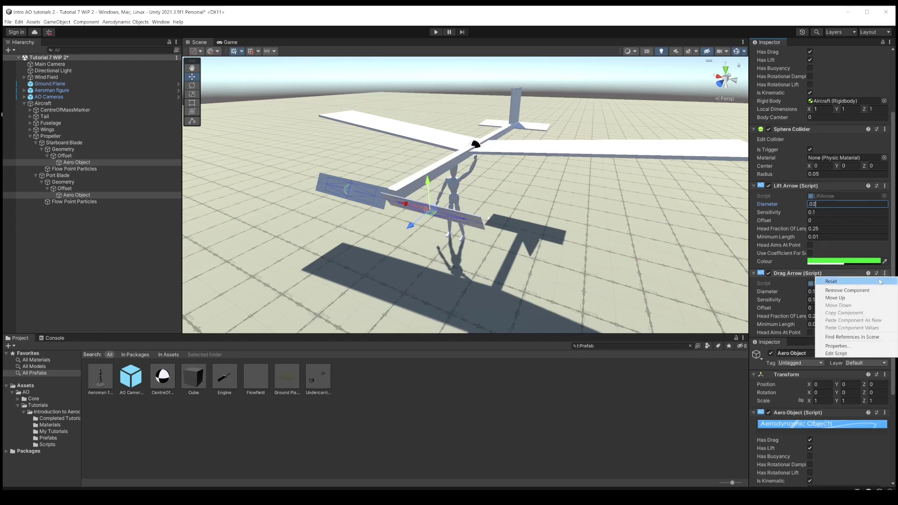
click(859, 291)
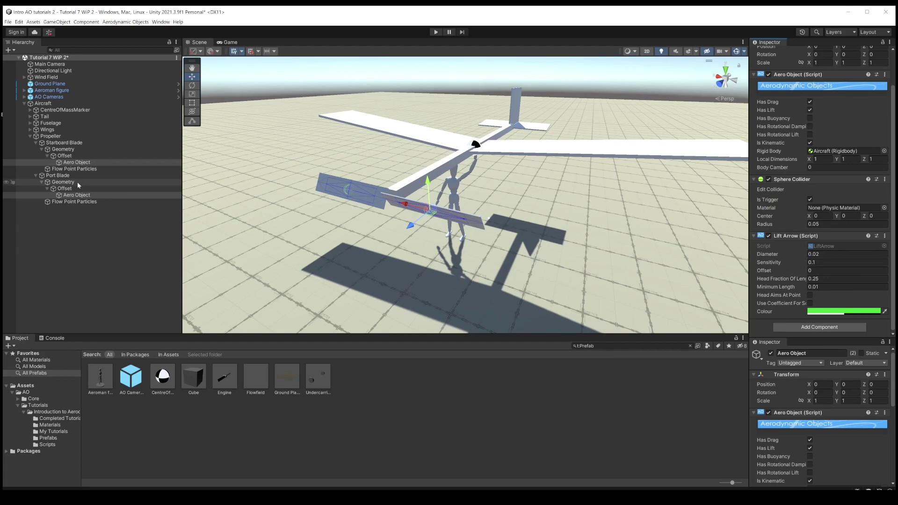
- Offset the blades' Aero Objects towards the tips by setting X position to 0.25 on the Starboard Blade and -0.25 on the Port Blade
click(383, 223)
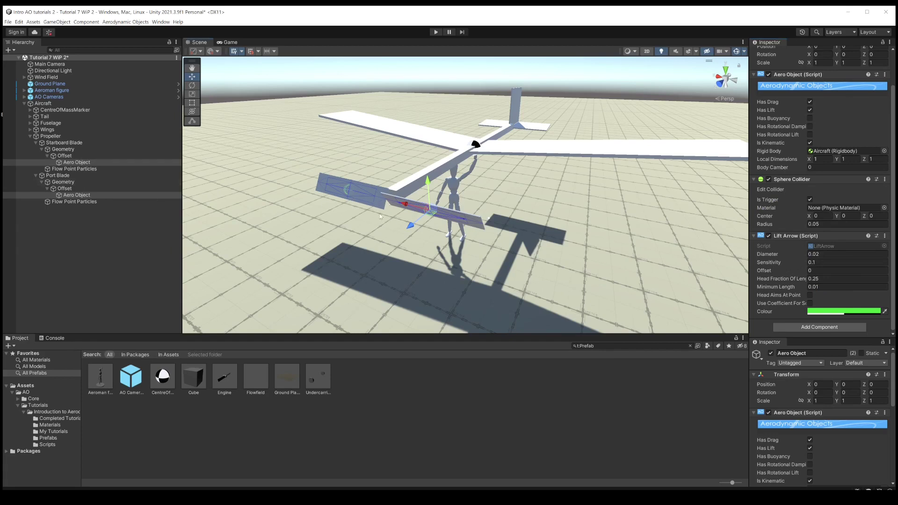
click(50, 136)
right_drag(318, 229, 373, 212)
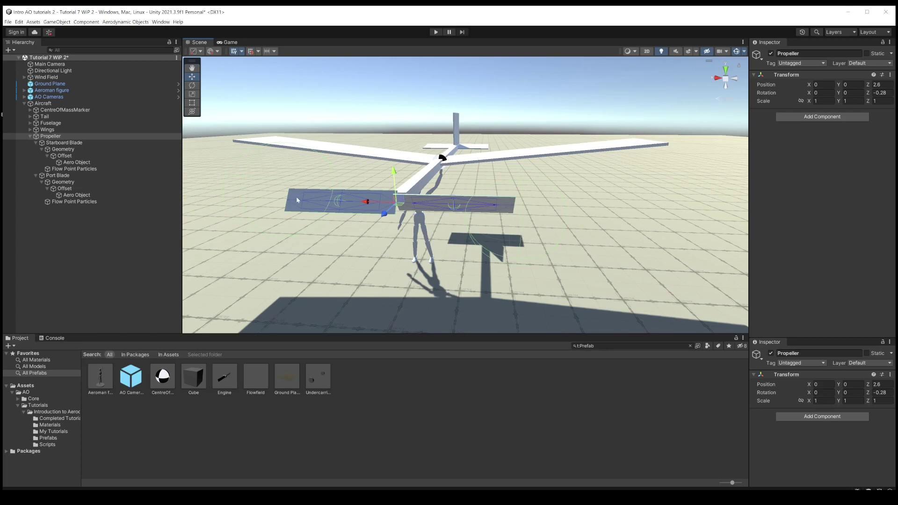
click(68, 162)
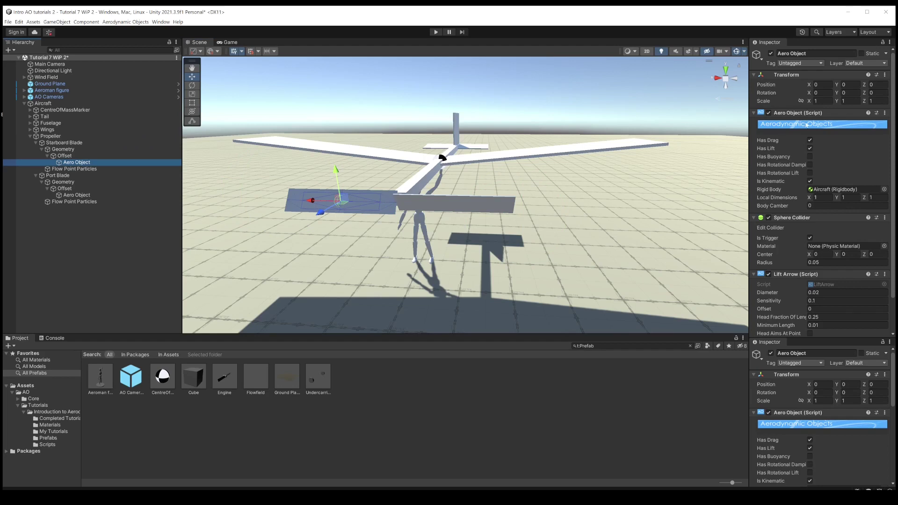
click(822, 85)
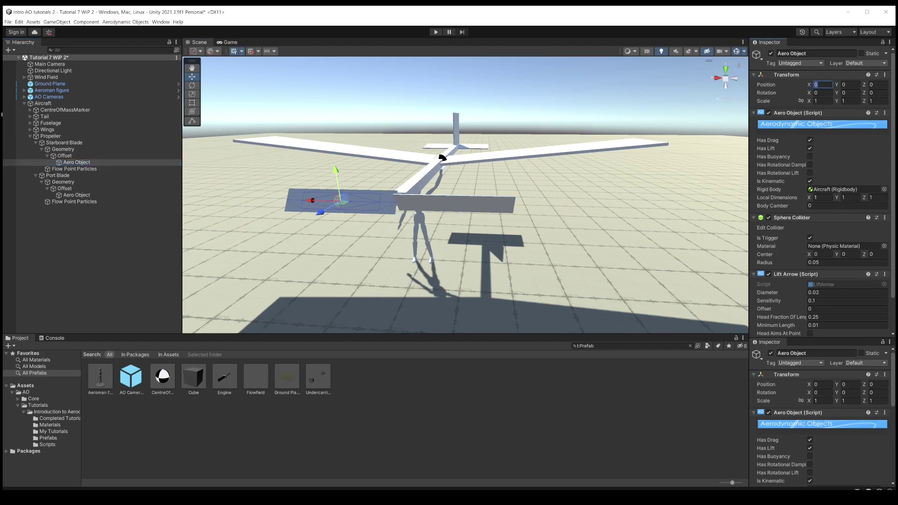
text(.25)
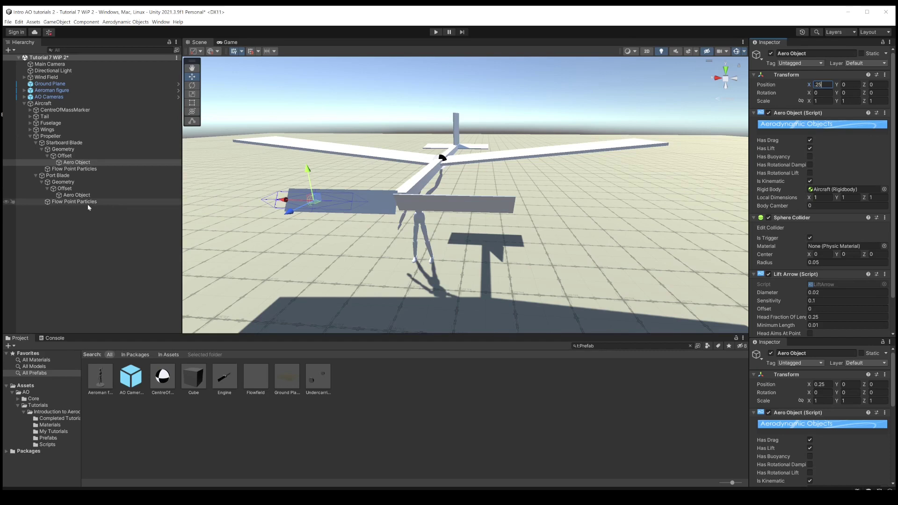
click(73, 195)
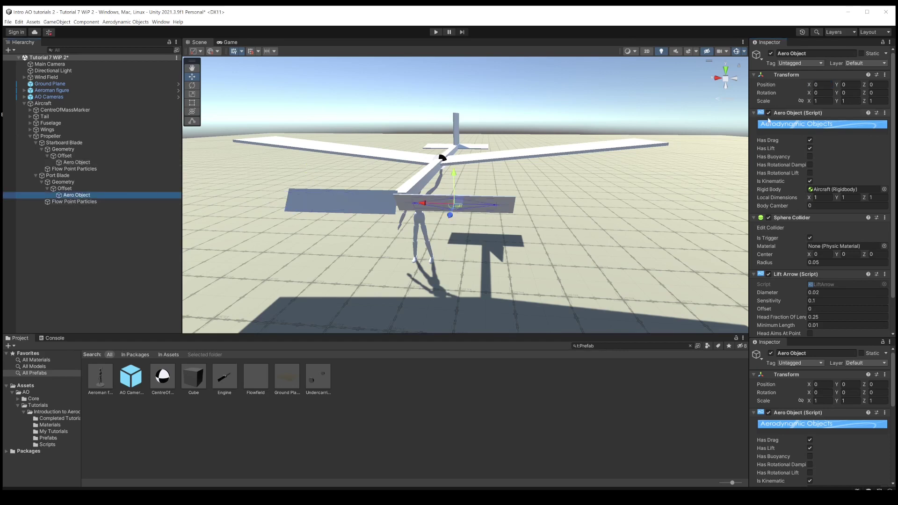
click(823, 85)
text(-.25)
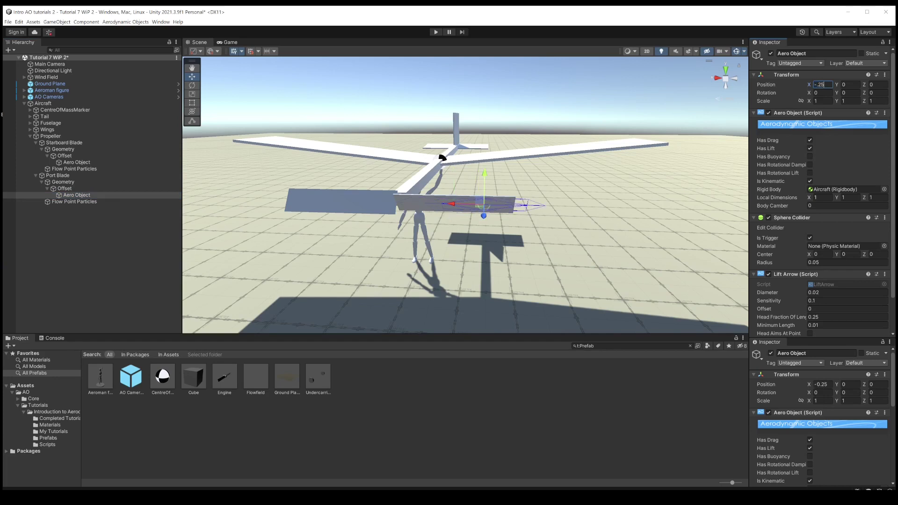
- Add a Capsule 3D object as a child of the Propeller to serve as its hub
alt+drag(472, 196, 481, 222)
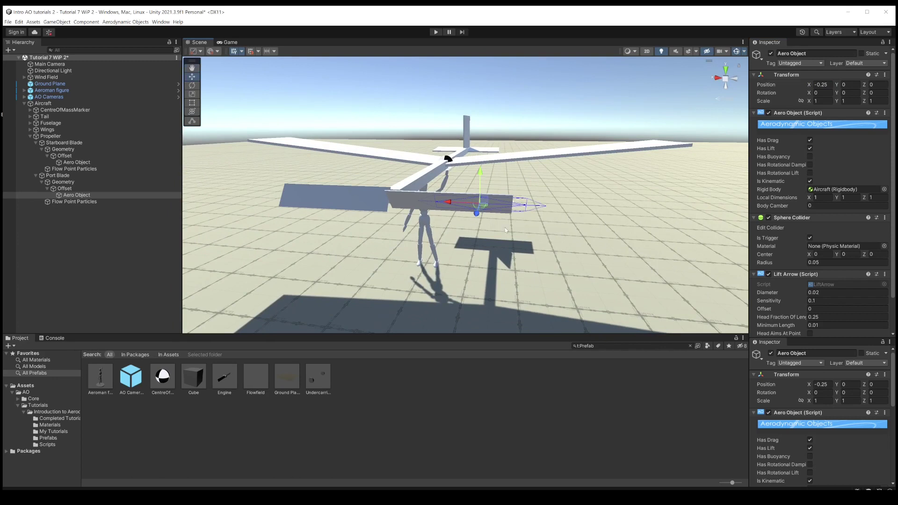
alt+drag(444, 192, 477, 219)
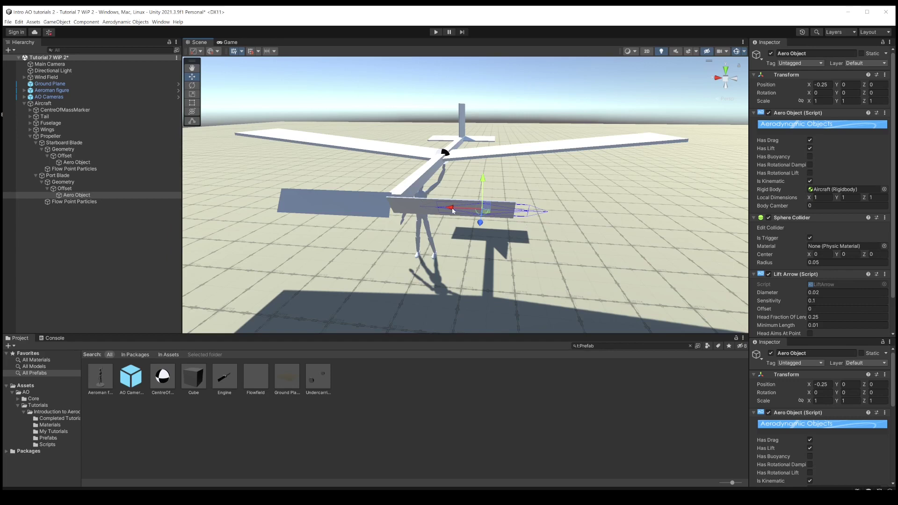
alt+drag(540, 187, 288, 219)
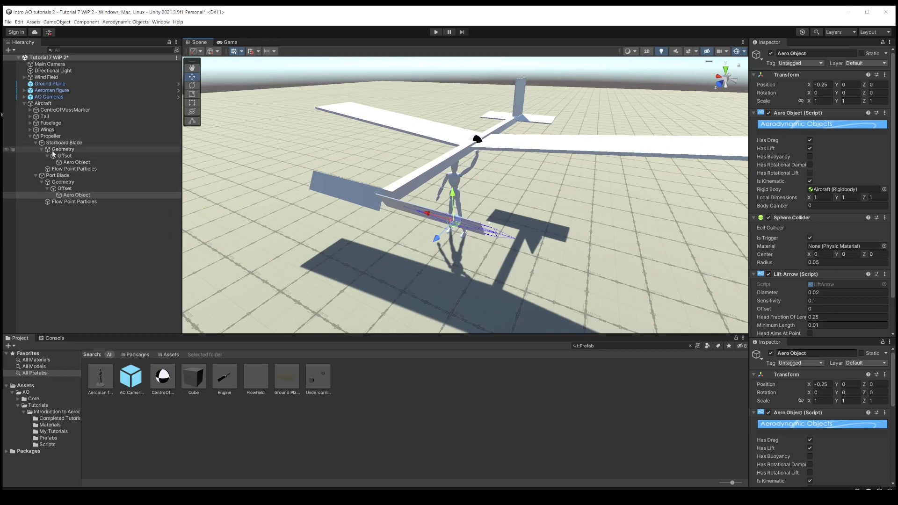
click(49, 137)
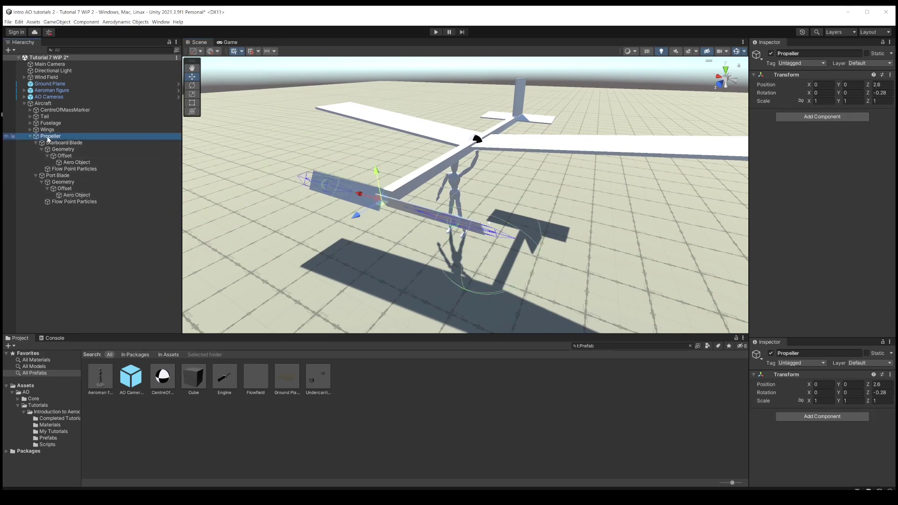
right_click(49, 138)
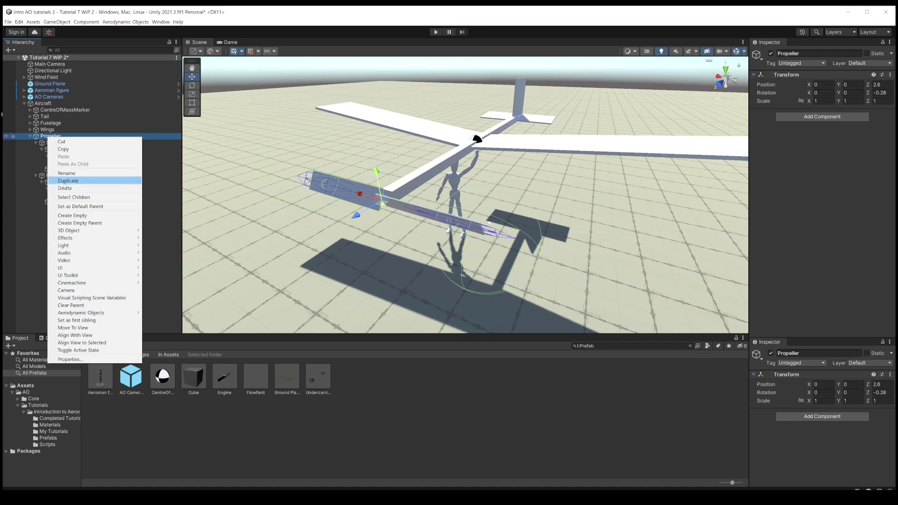
mouse_move(83, 234)
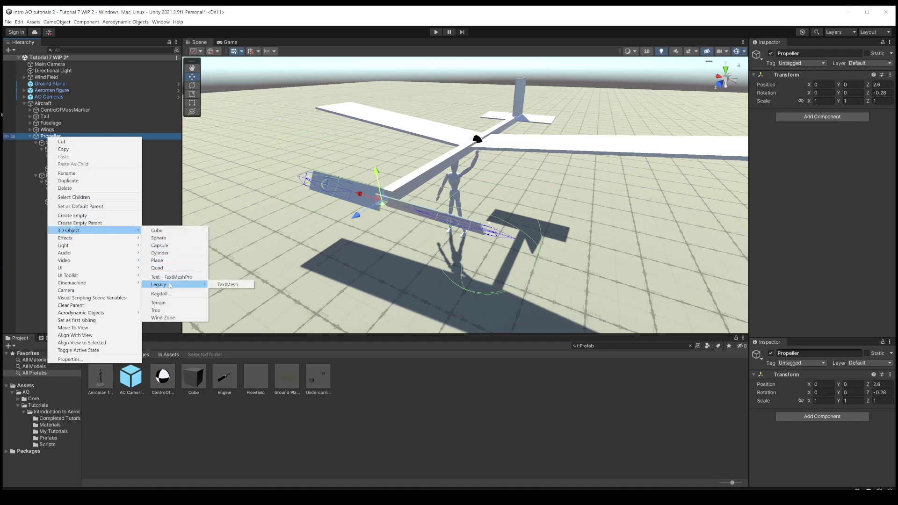
click(164, 246)
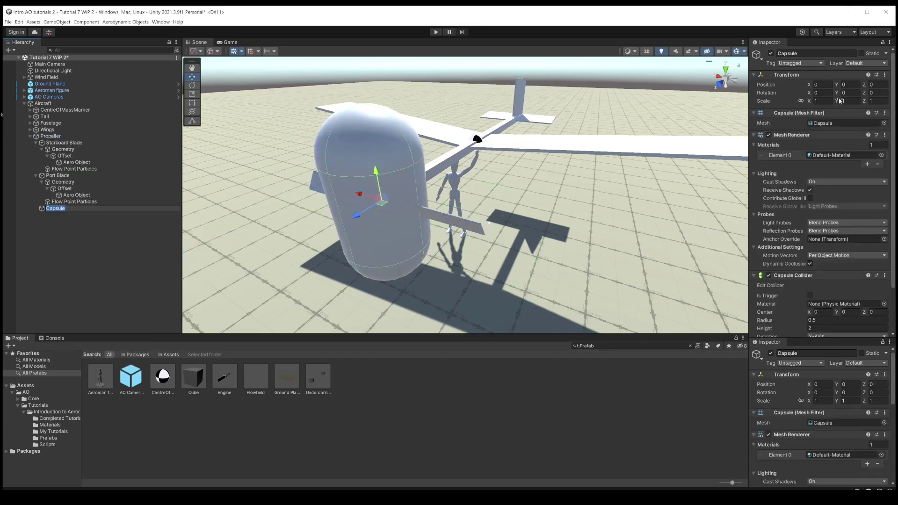
- Scale the Capsule uniformly to 0.2 with linked proportions and set its X rotation to 90
click(801, 101)
click(818, 101)
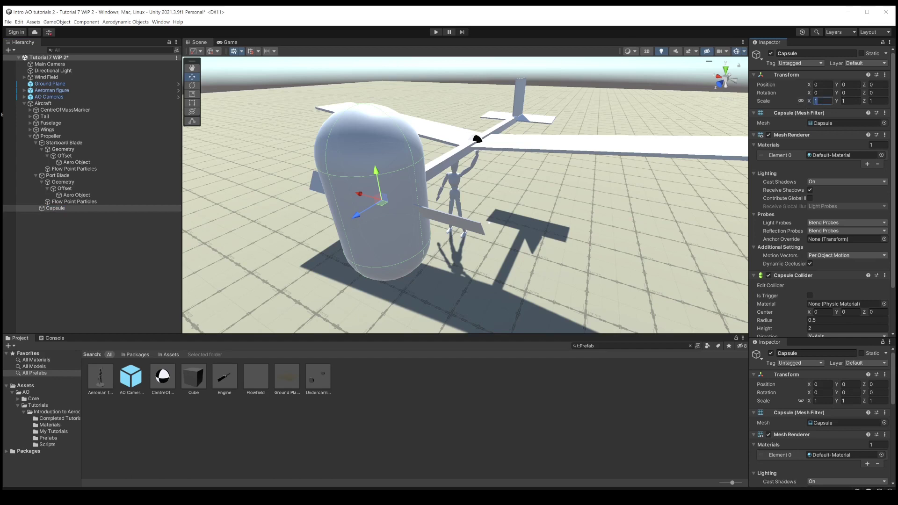
text(.2)
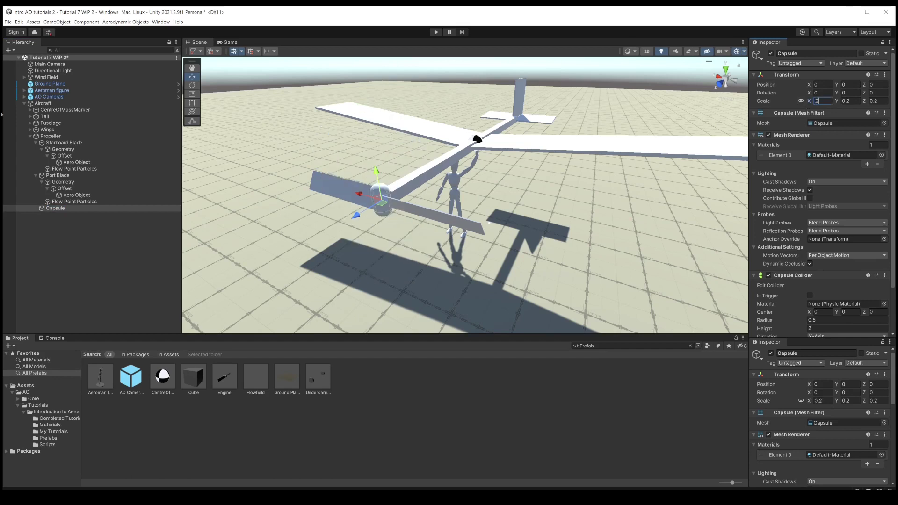
click(817, 92)
text(90)
- Move the whole Propeller forward along the aircraft's Z axis to about 2.637
right_drag(341, 185, 554, 214)
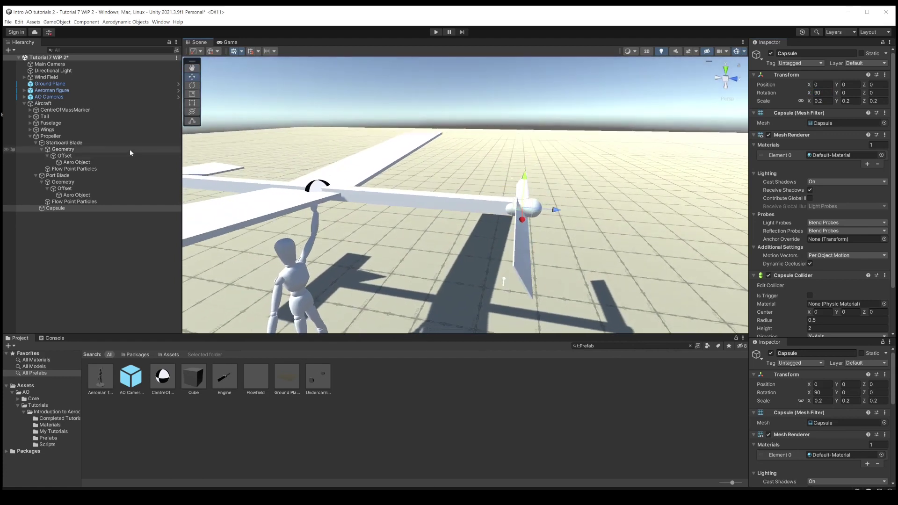
click(107, 136)
drag(555, 211, 431, 182)
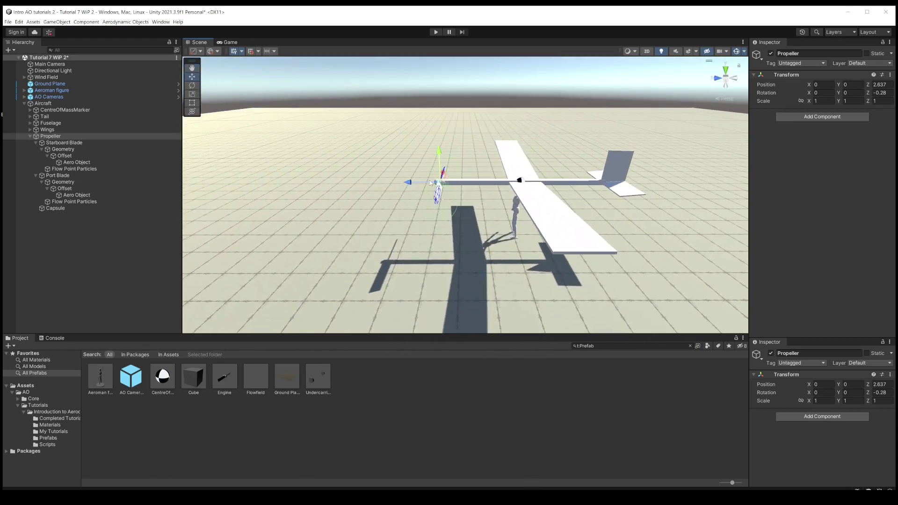
- Move the Wings along the fuselage to a Z position of about 0.43 and the CentreOfMassMarker to about 0.64
alt+drag(500, 219, 503, 199)
click(47, 131)
drag(497, 188, 475, 229)
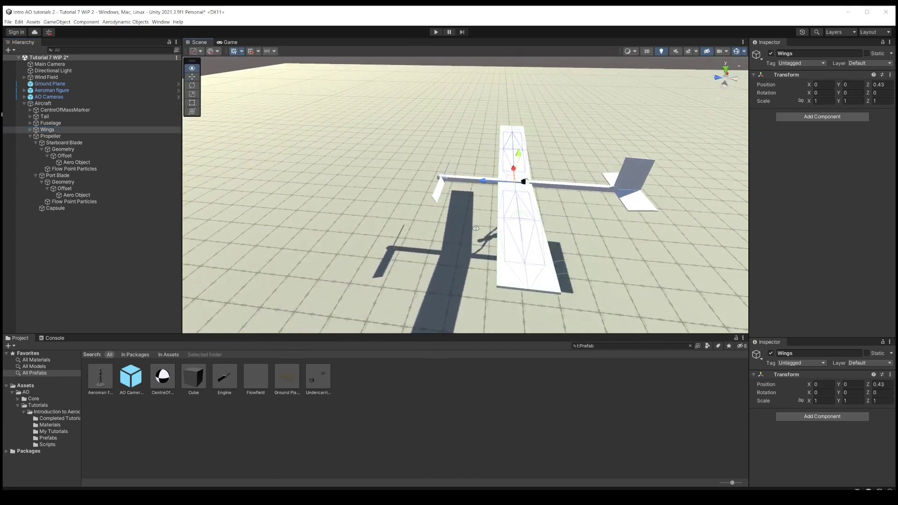
click(57, 110)
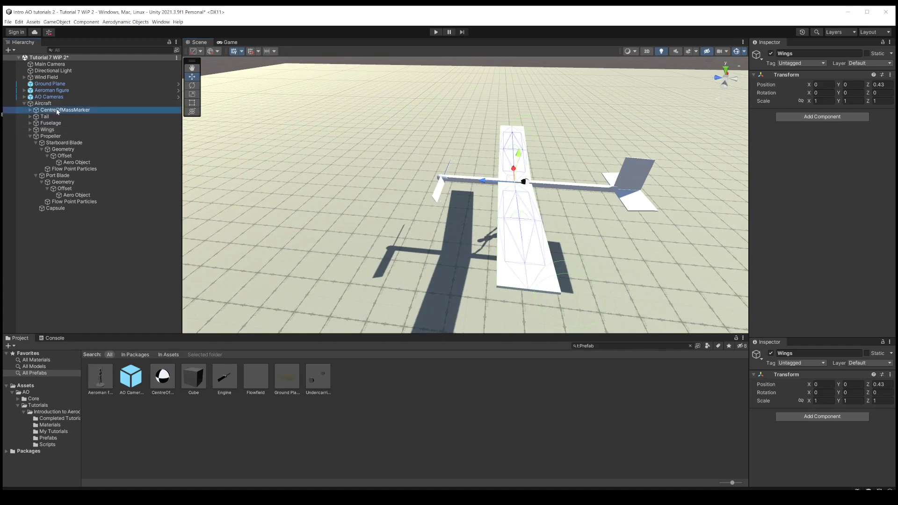
drag(492, 182, 475, 183)
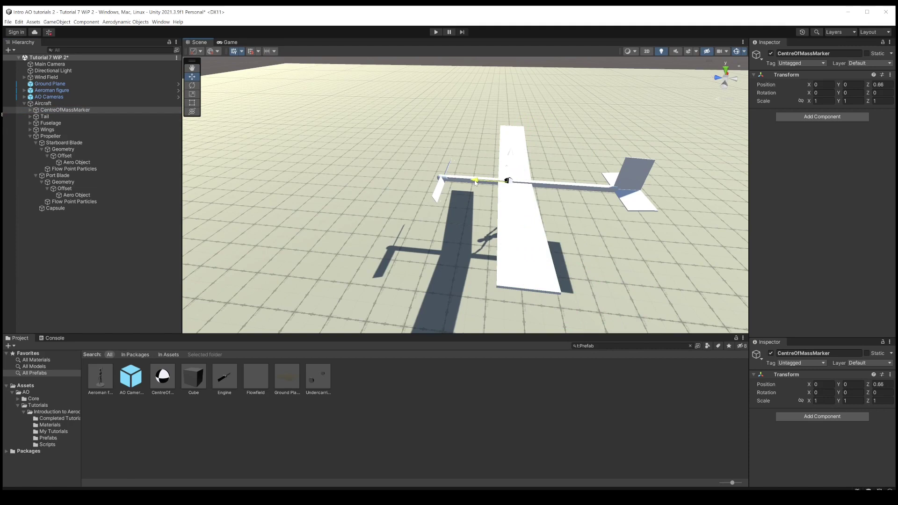
mouse_move(475, 182)
mouse_down()
mouse_move(512, 183)
mouse_move(500, 202)
mouse_up()
- Rotate the Propeller about its Z axis to about 5.85
alt+drag(499, 239, 287, 283)
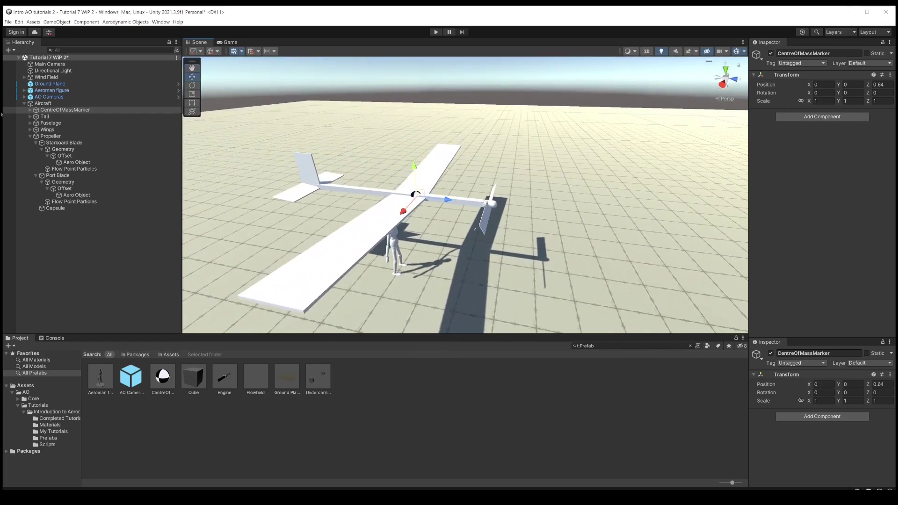
alt+drag(456, 210, 541, 198)
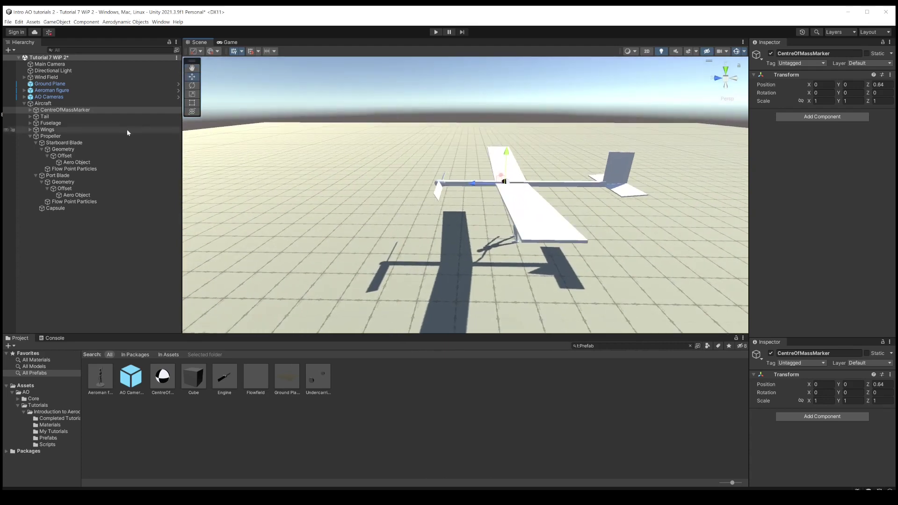
click(56, 138)
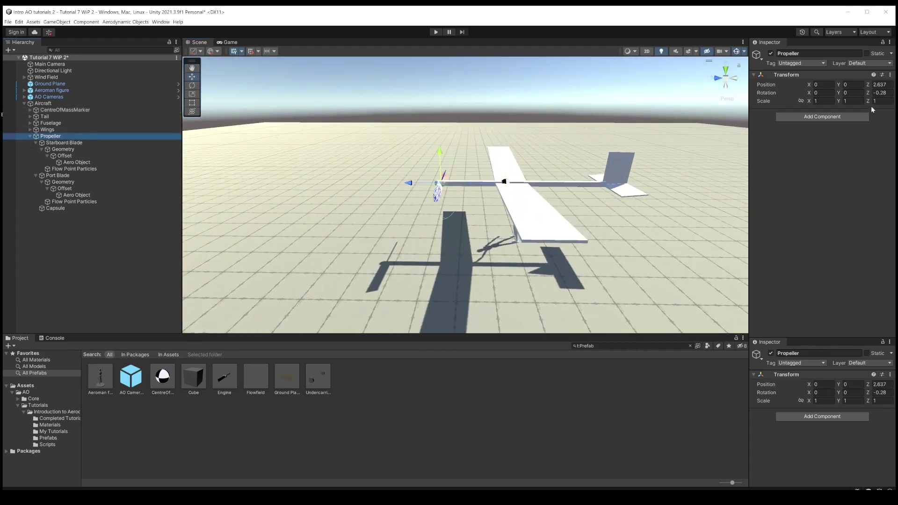
drag(868, 96, 61, 149)
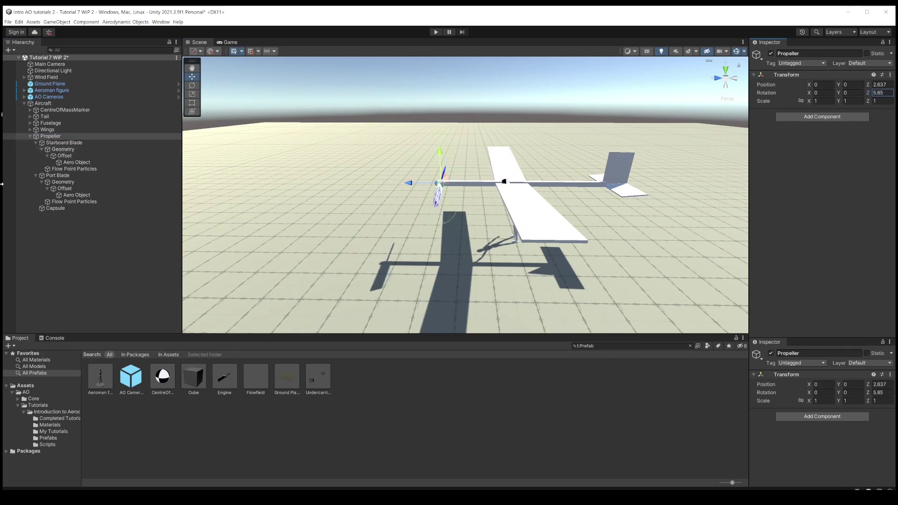
- Add the Undercarriage prefab as a child of the Aircraft and move it forward to a Z position of about 1.01
click(43, 104)
click(37, 375)
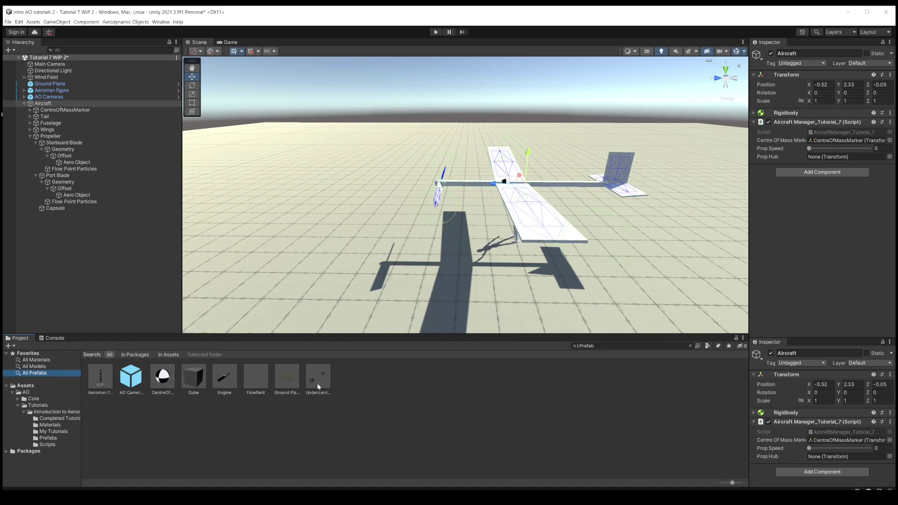
drag(324, 384, 145, 302)
drag(104, 277, 41, 105)
alt+drag(493, 201, 482, 151)
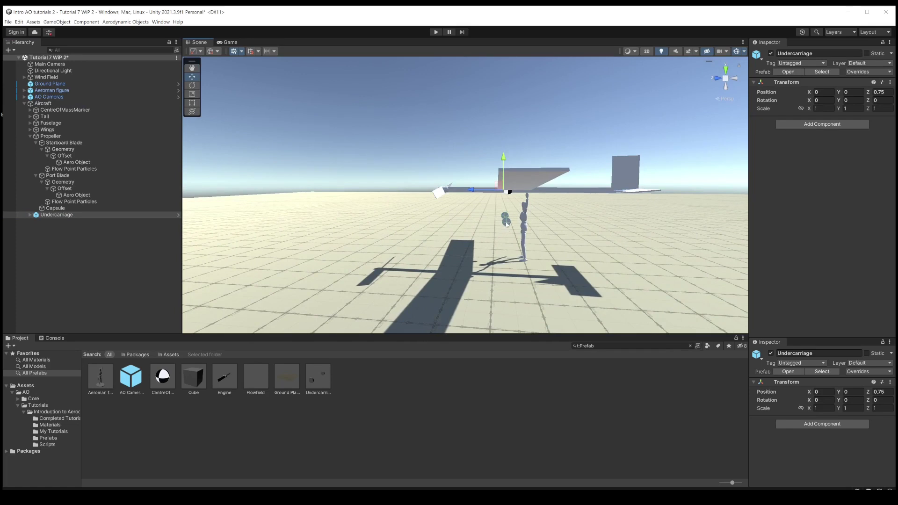
drag(473, 191, 510, 210)
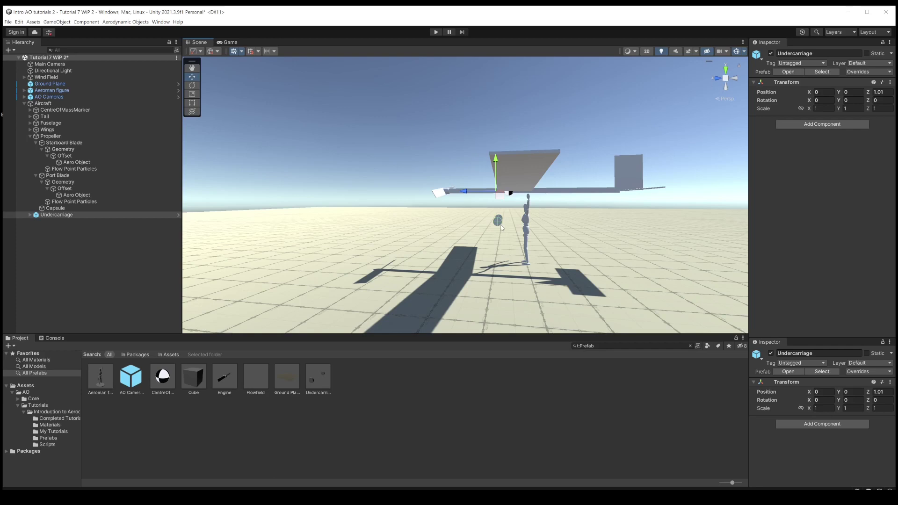
- Straighten the tail's Vertical Stabiliser by setting its Y rotation to 0
alt+drag(513, 209, 285, 210)
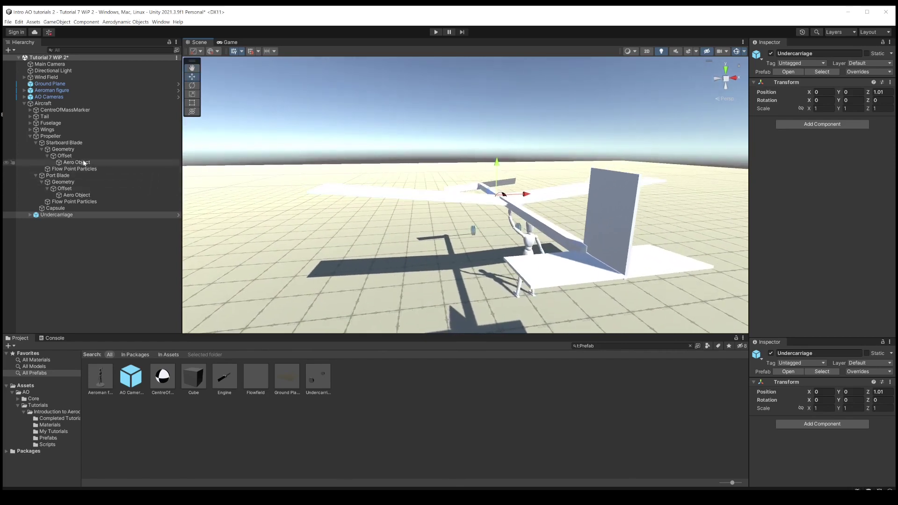
click(30, 117)
click(51, 123)
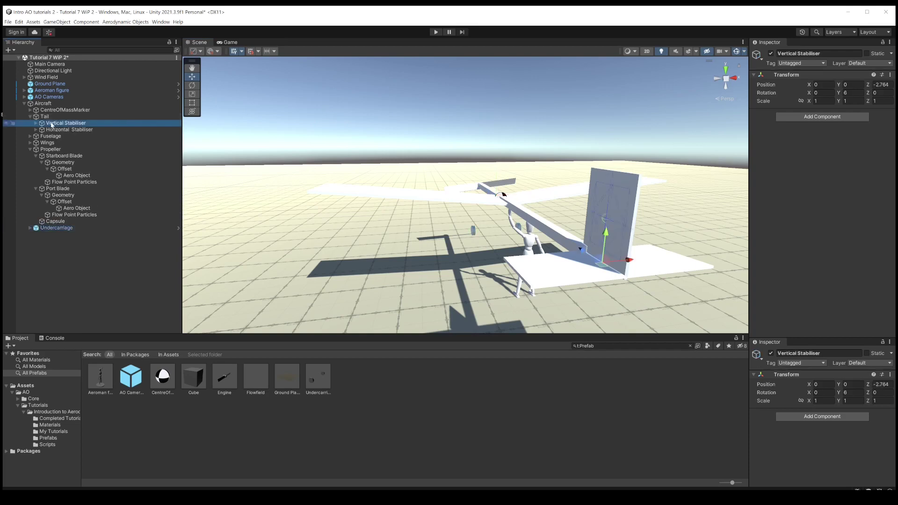
click(849, 92)
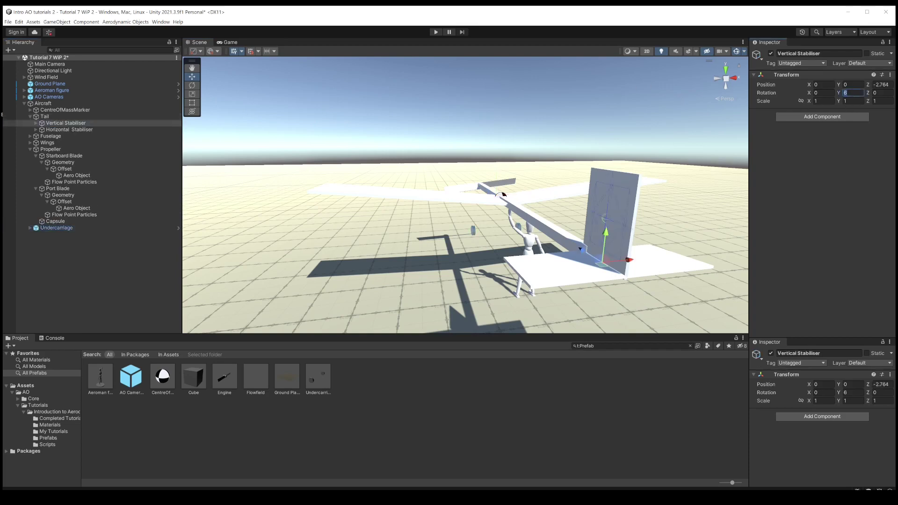
text(0)
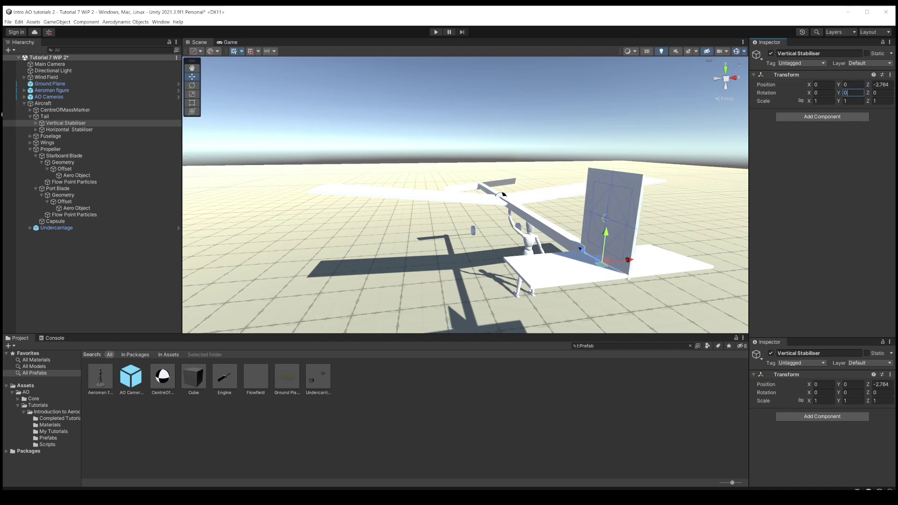
- Move the whole Aircraft forward along Z to about 4.415, clear of the Aeroman figure
alt+drag(636, 207, 556, 197)
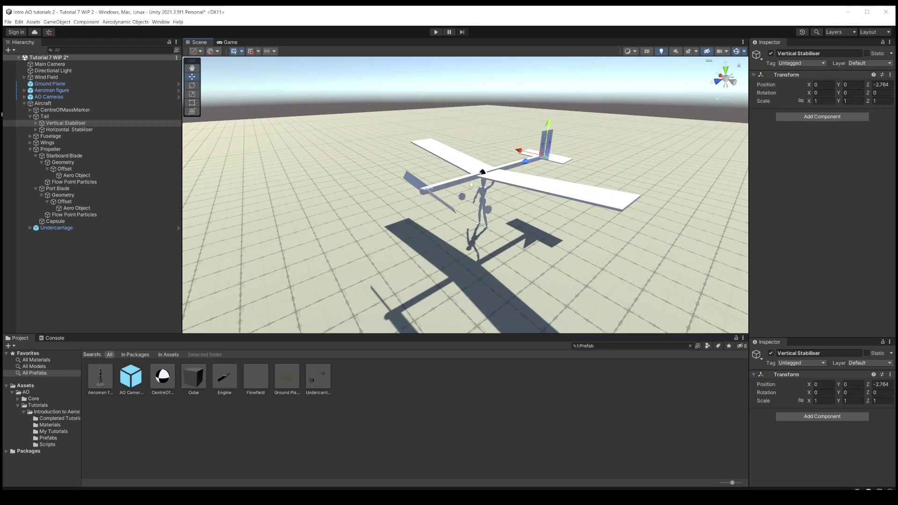
alt+drag(482, 214, 412, 176)
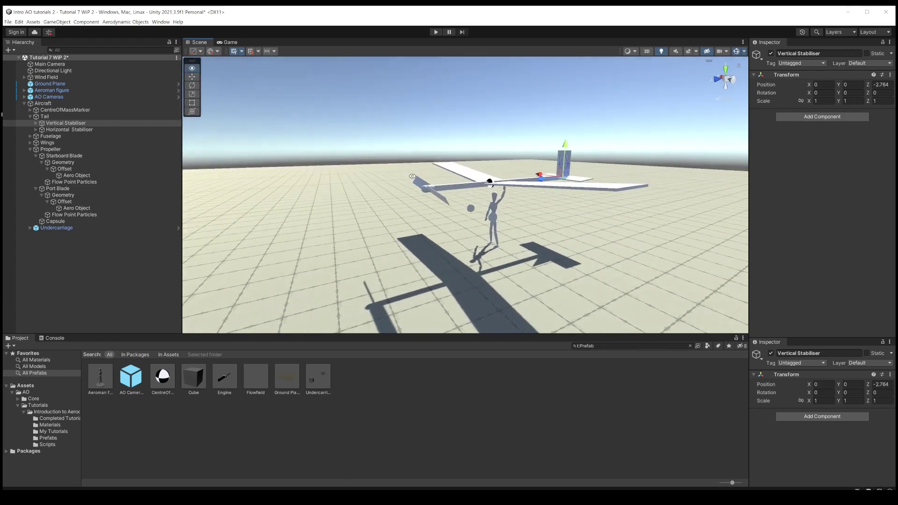
click(42, 103)
drag(479, 189, 319, 199)
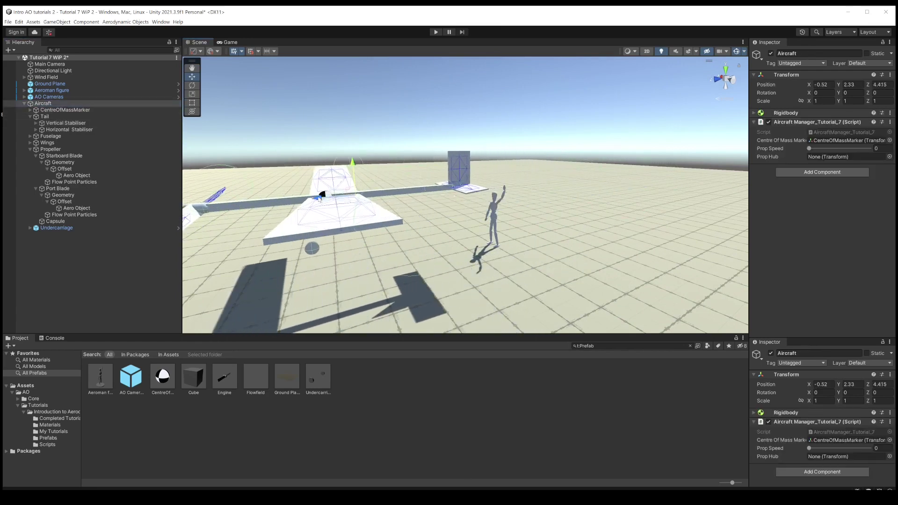
- Lower the Aircraft to a Y position of about 1.06 and run a short play test of how it settles on the ground
scroll(362, 193, down, 4)
drag(383, 169, 361, 187)
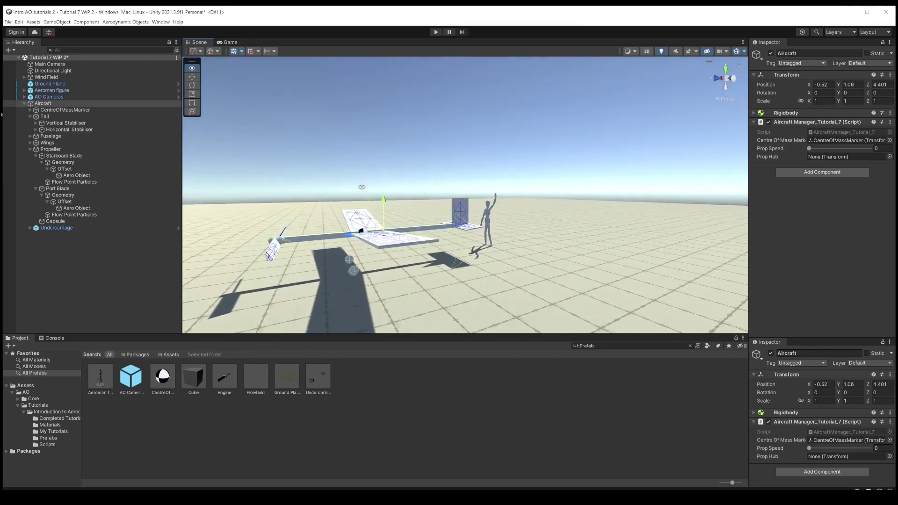
click(435, 32)
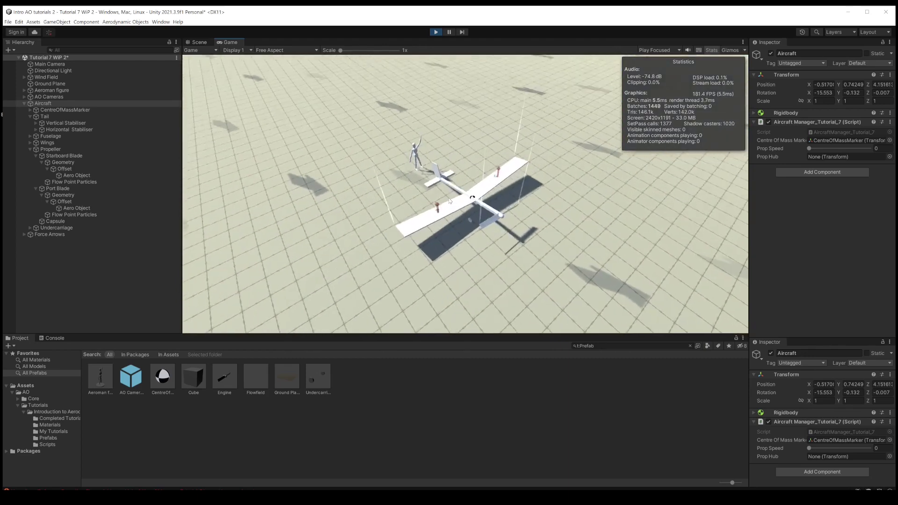
click(434, 33)
- Deactivate the Wind Field object in the scene
click(46, 78)
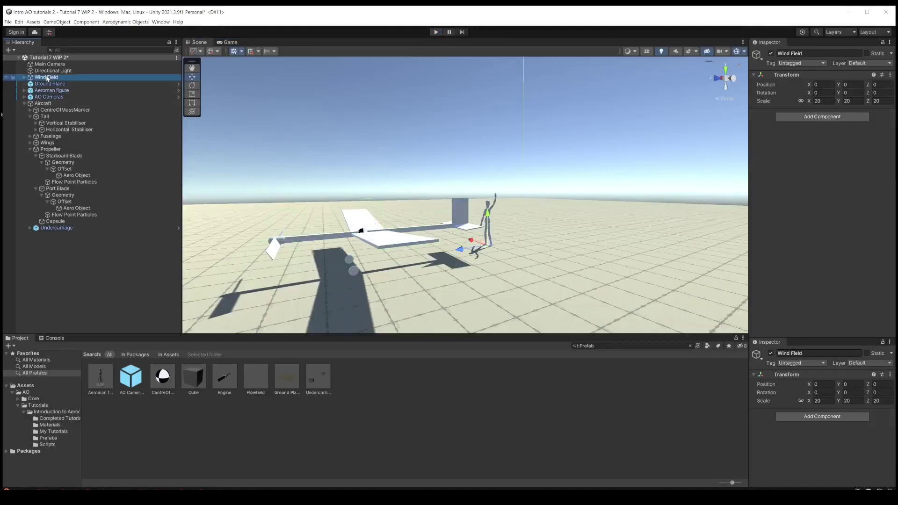
click(771, 53)
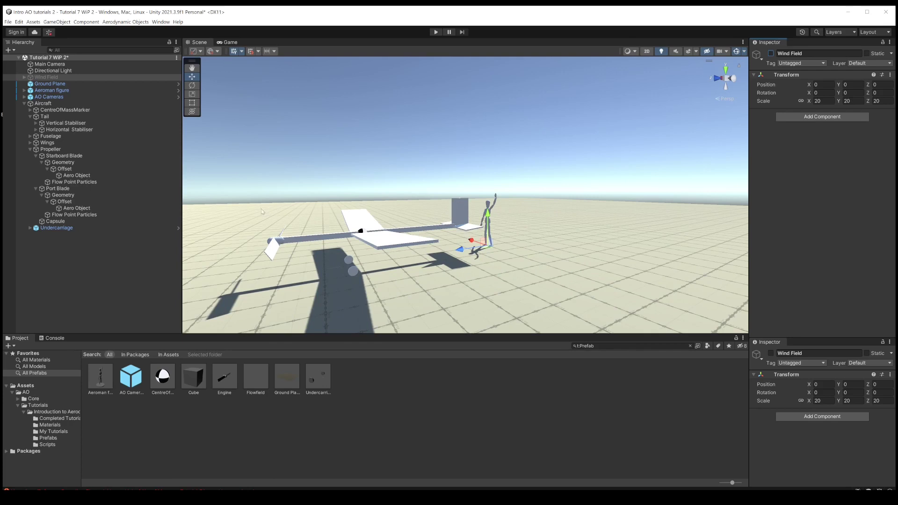
alt+drag(347, 239, 360, 224)
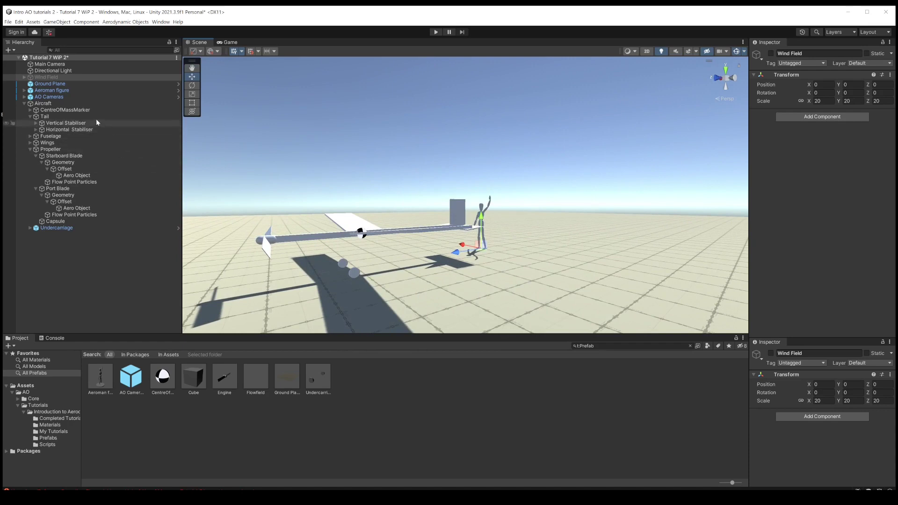
- Make the Aircraft's Rigidbody kinematic and assign the Propeller as the Prop Hub in its Aircraft Manager script
click(50, 104)
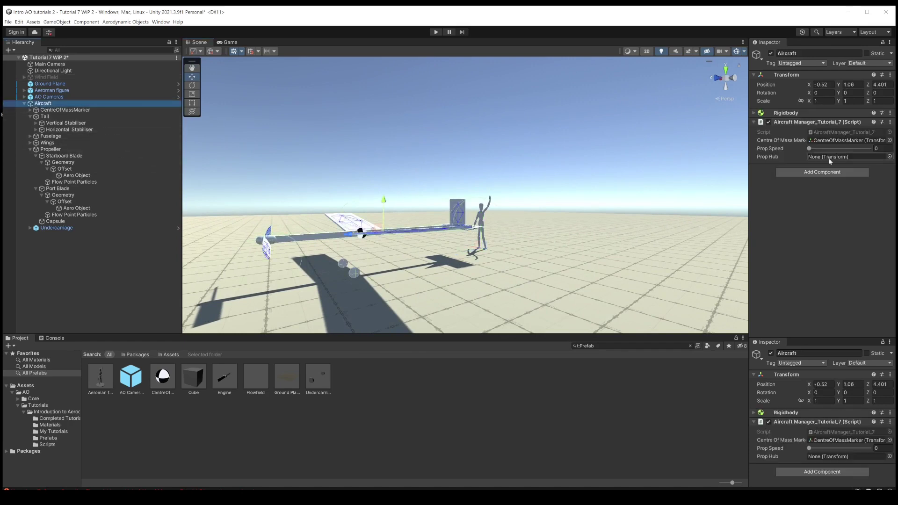
click(753, 113)
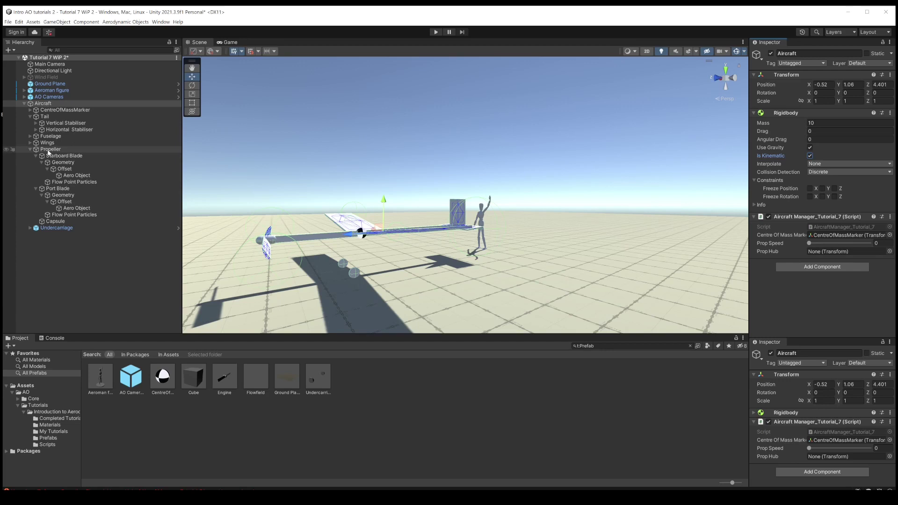
drag(47, 151, 274, 187)
drag(705, 254, 819, 255)
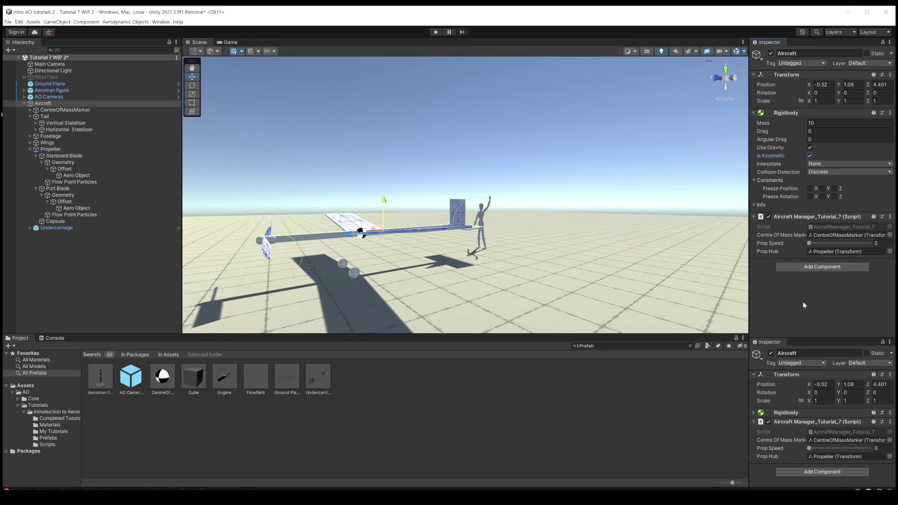
alt+drag(459, 279, 448, 176)
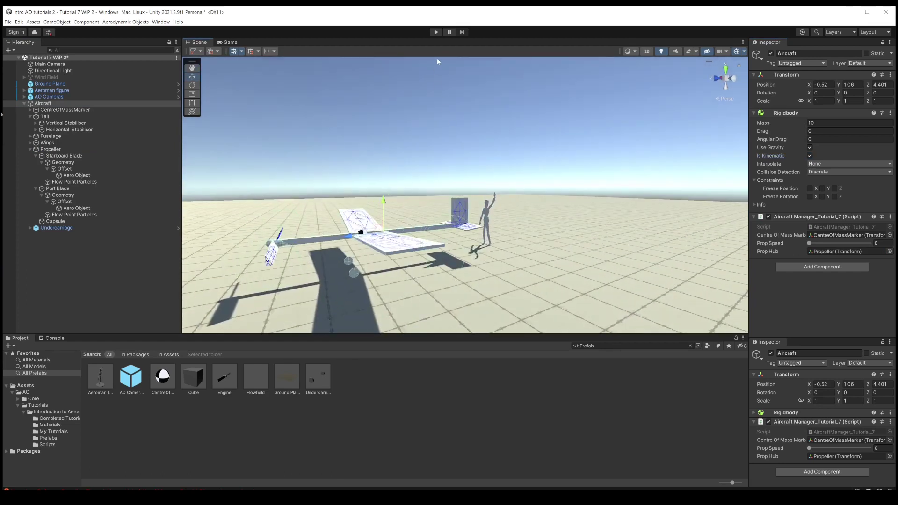
- Play the scene with Prop Speed at about 94.6, pause it to examine the propeller blades from several angles, and stop playing
click(436, 33)
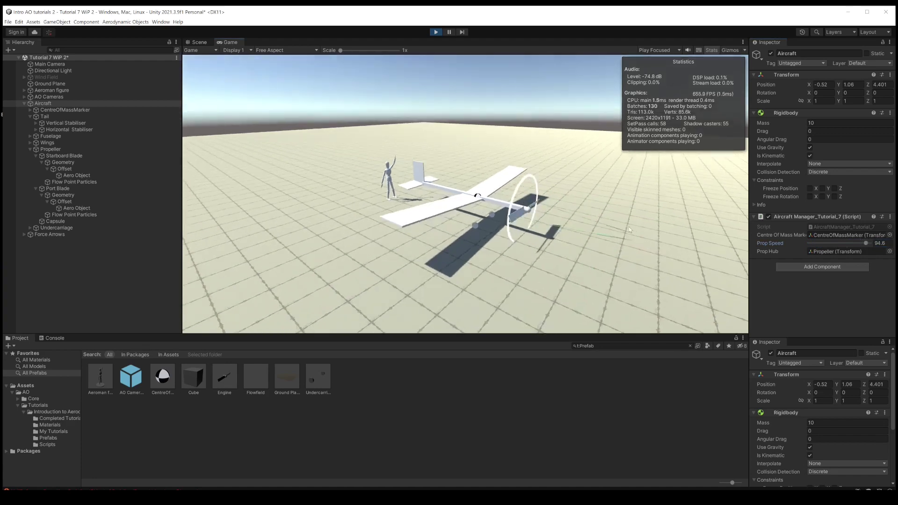
click(612, 213)
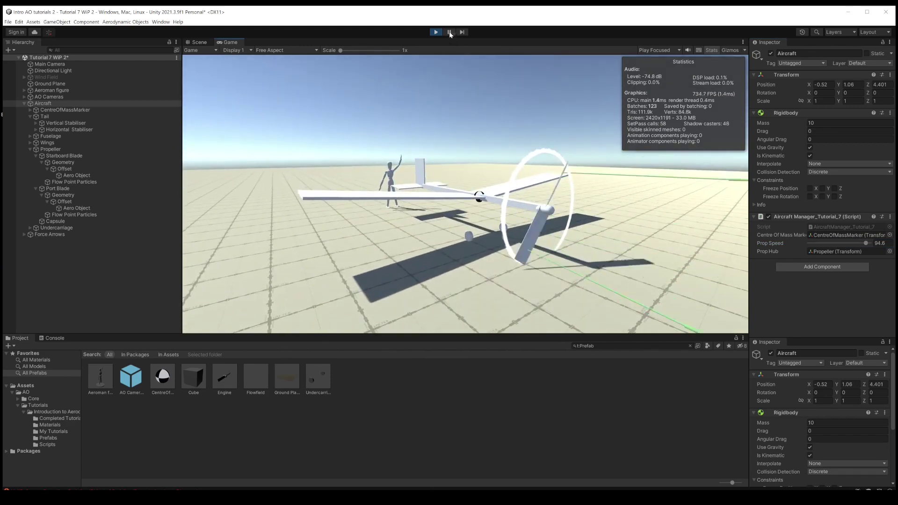
click(449, 32)
alt+drag(433, 218, 403, 223)
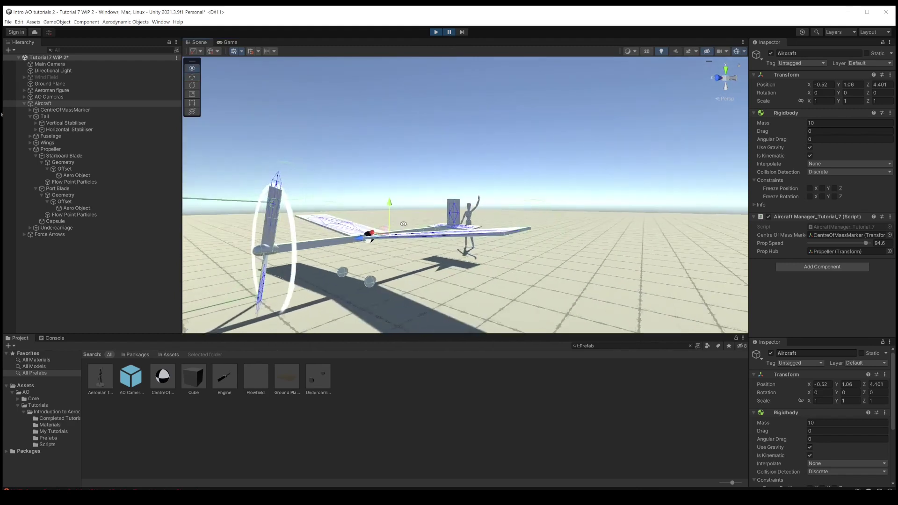
alt+drag(335, 246, 467, 244)
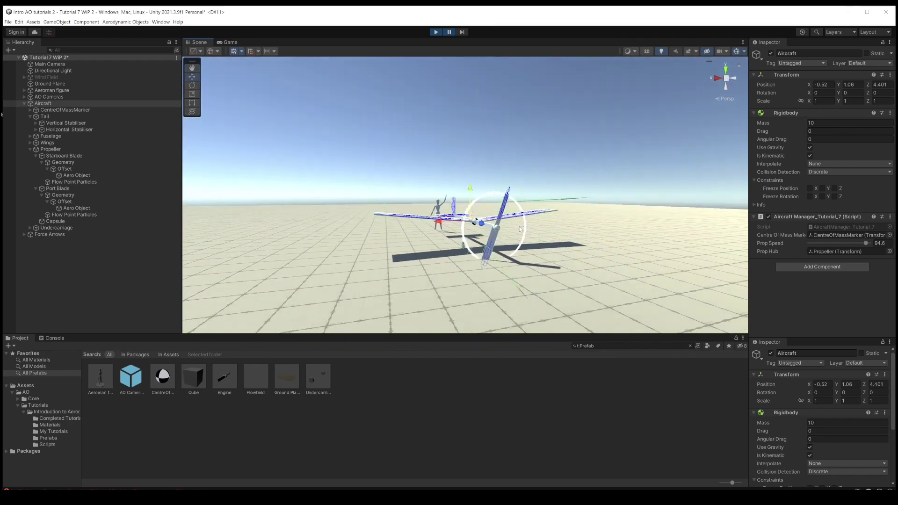
scroll(519, 226, up, 3)
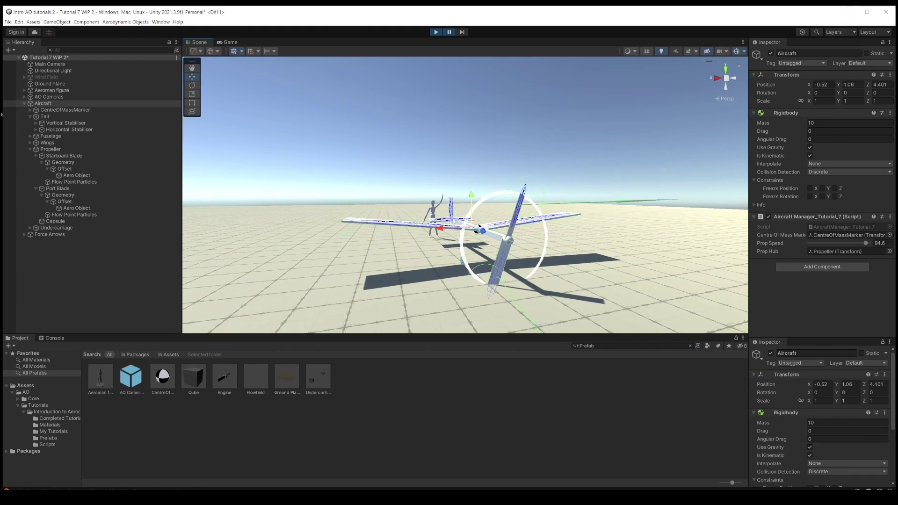
alt+drag(529, 235, 517, 220)
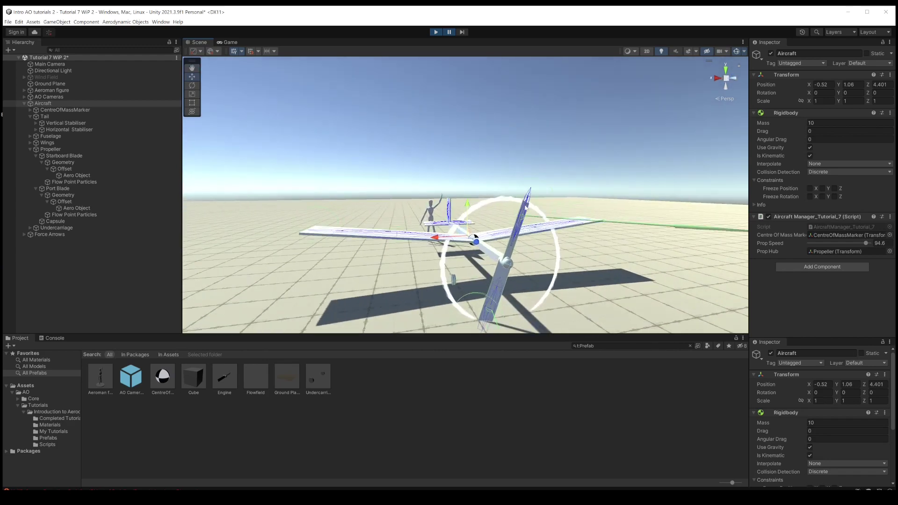
alt+drag(516, 219, 654, 231)
alt+drag(471, 228, 484, 251)
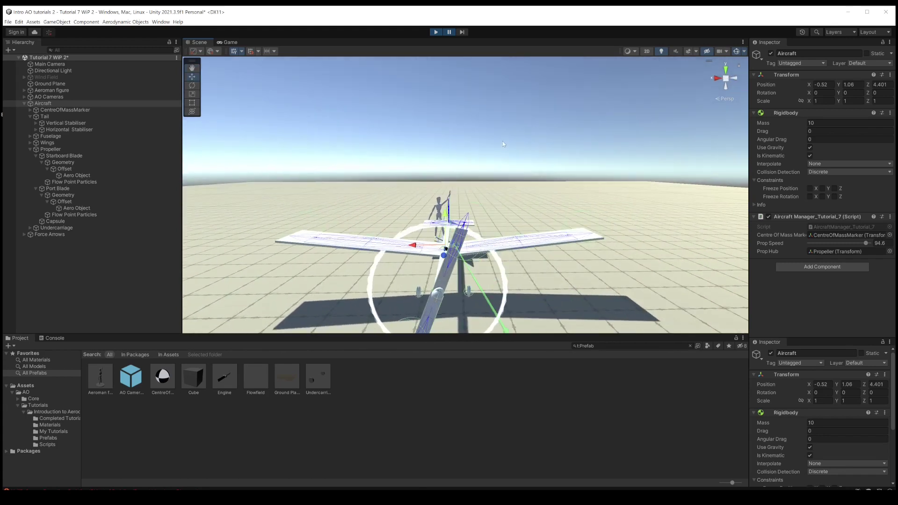
click(436, 32)
- Turn off Is Kinematic on the Aircraft's Rigidbody and play the scene with Statistics hidden, raising Prop Speed to 100 for take-off
alt+drag(482, 165, 424, 211)
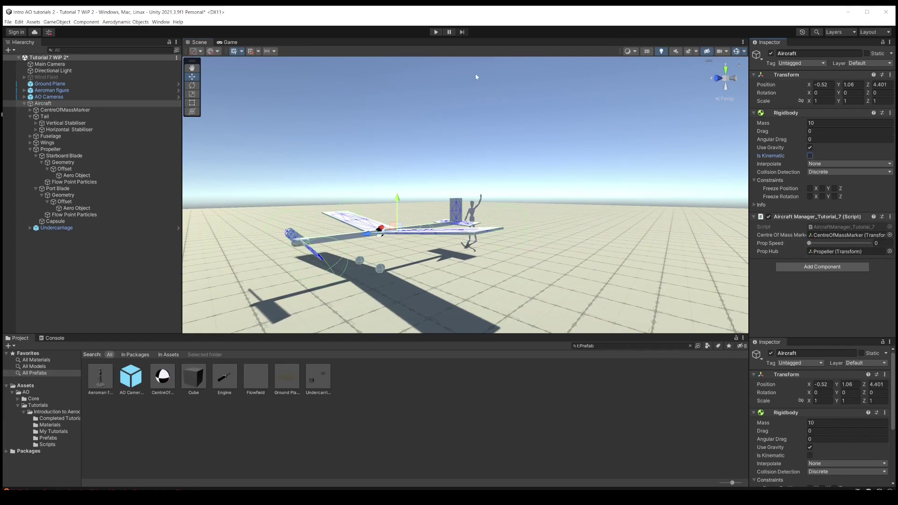
click(435, 32)
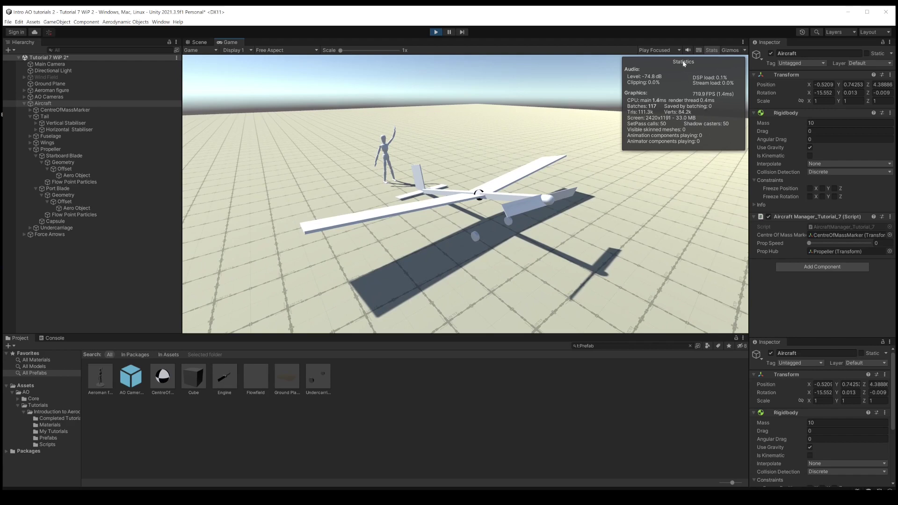
click(714, 51)
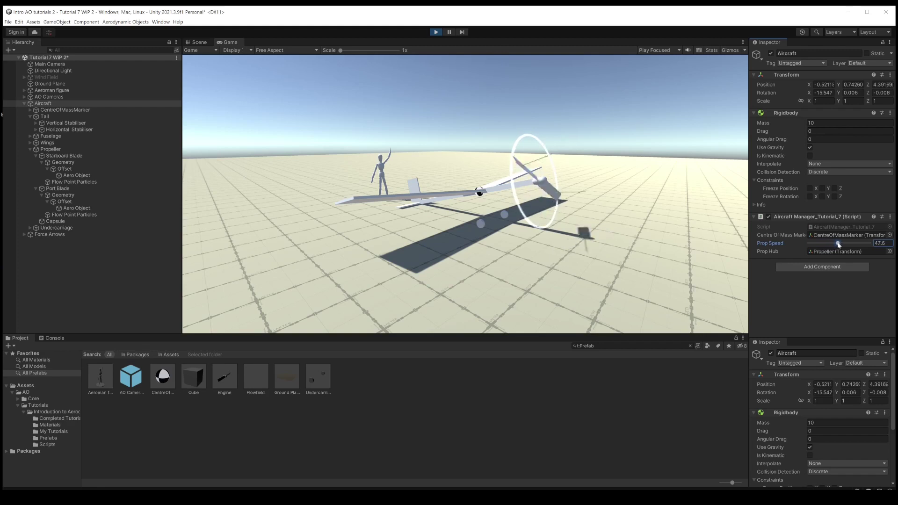
drag(842, 243, 869, 243)
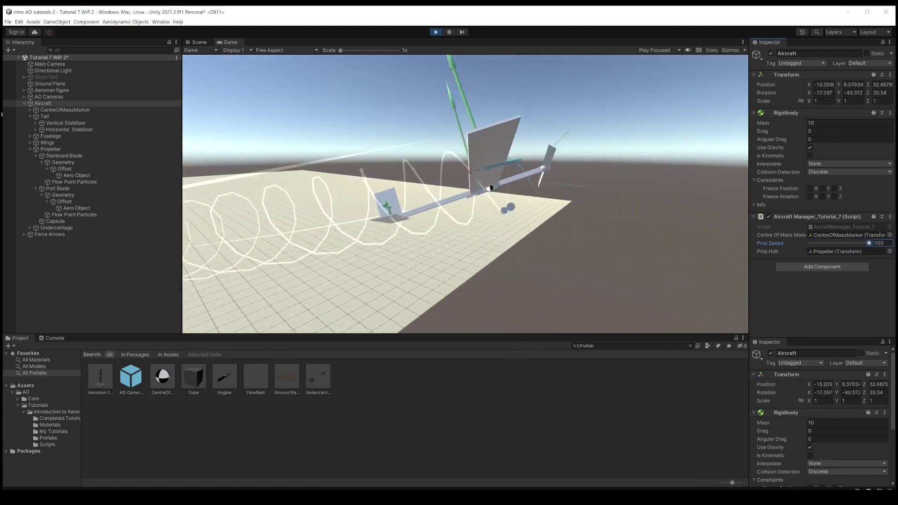
- Watch the aircraft in flight and check the rendering statistics briefly
click(627, 238)
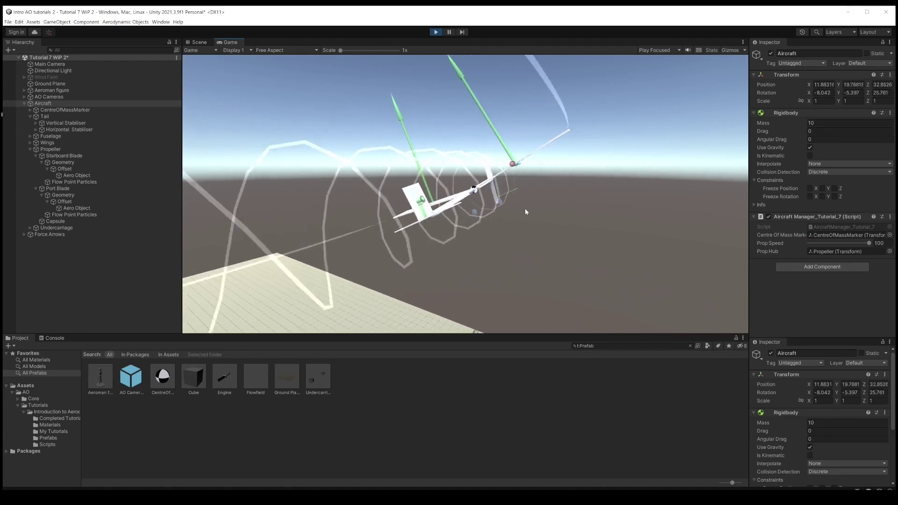
click(712, 50)
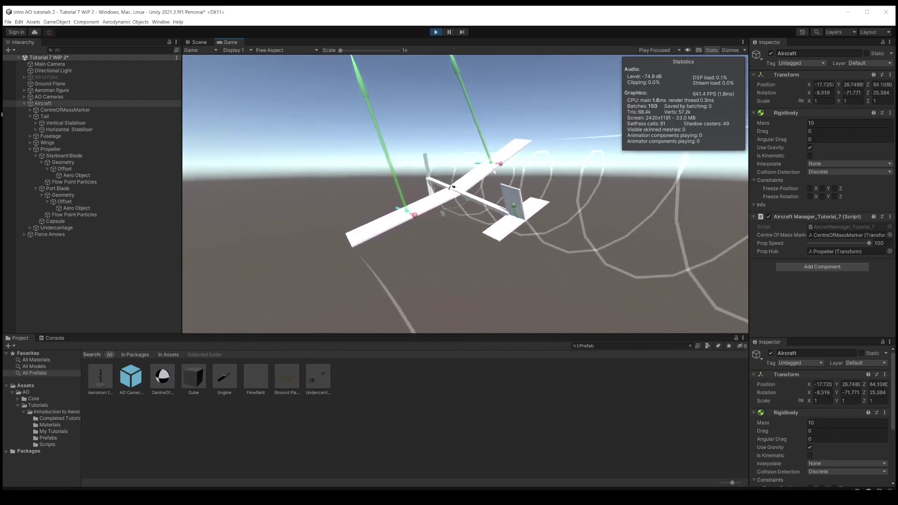
click(712, 50)
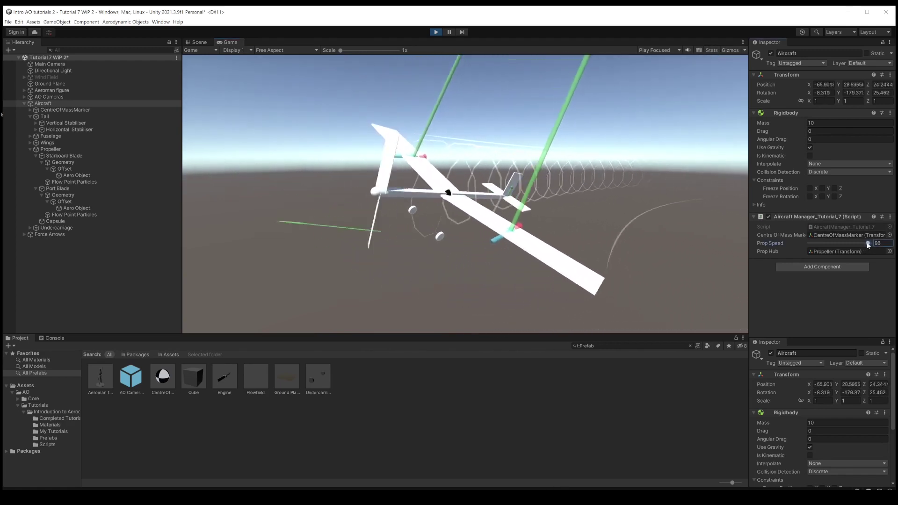
- Vary the Prop Speed in flight from 0 back up to 100, and cut it to 0 again to land the aircraft
drag(825, 252, 800, 250)
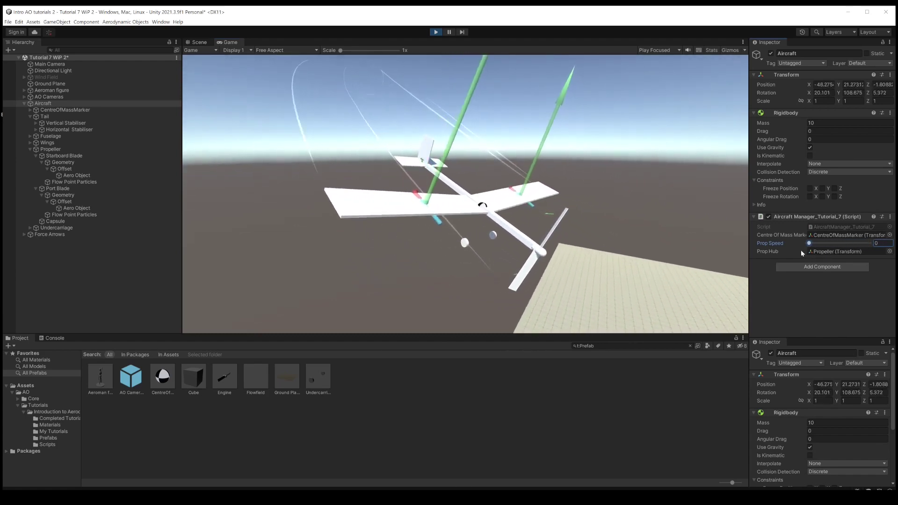
drag(802, 250, 897, 244)
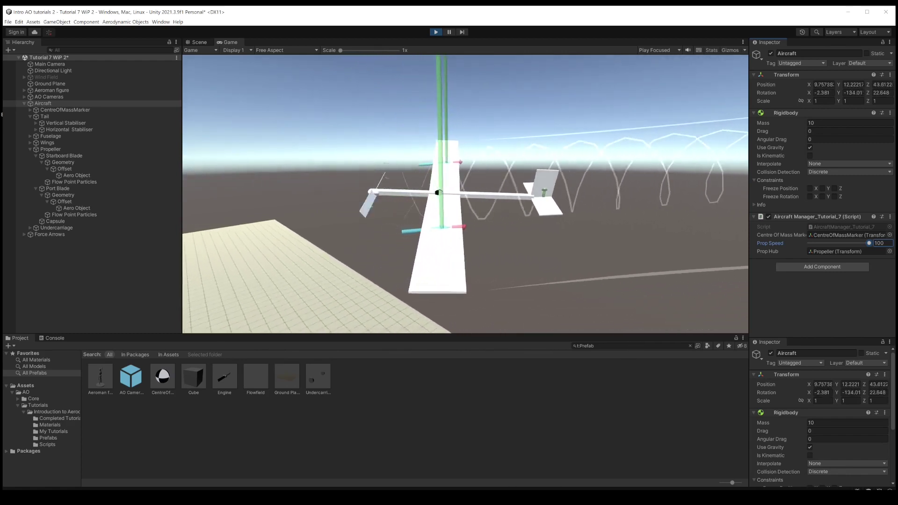
drag(812, 235, 754, 236)
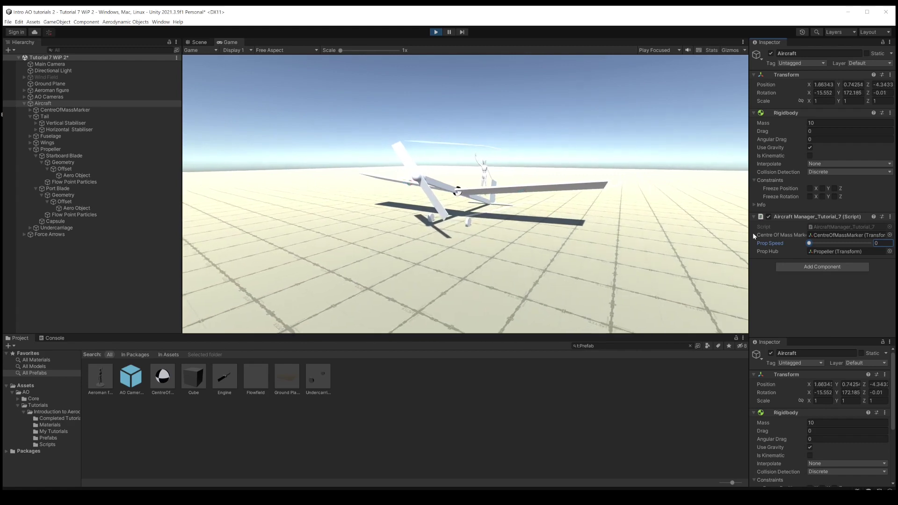
drag(662, 216, 564, 215)
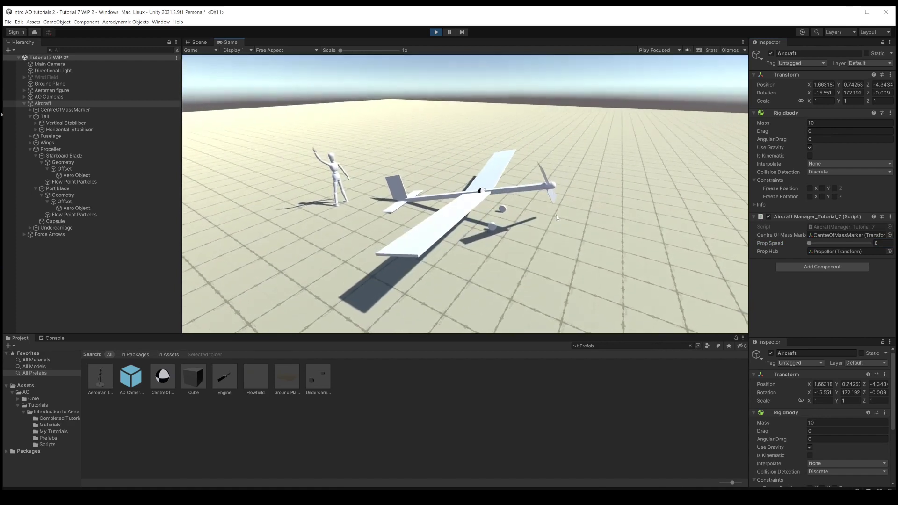